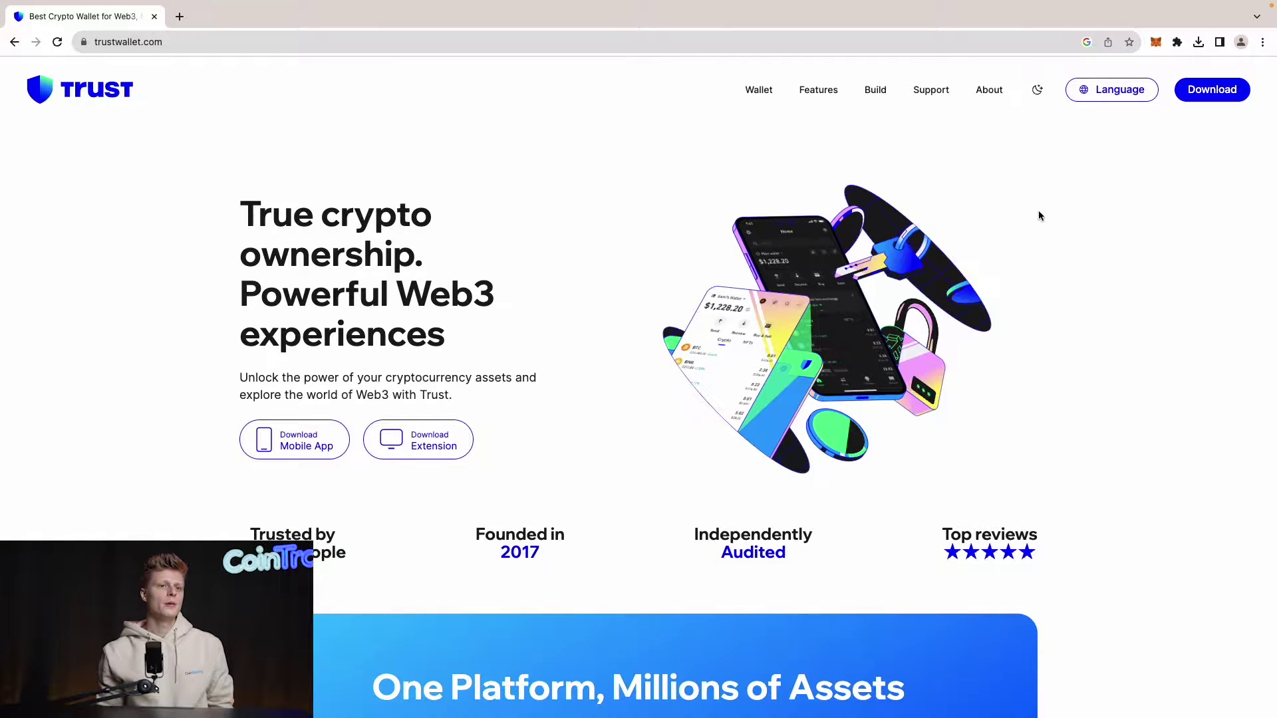
Step: Download the Trust Wallet Chrome extension from the website and add it via the Chrome Web Store
click(1209, 91)
scroll(445, 335, down, 2)
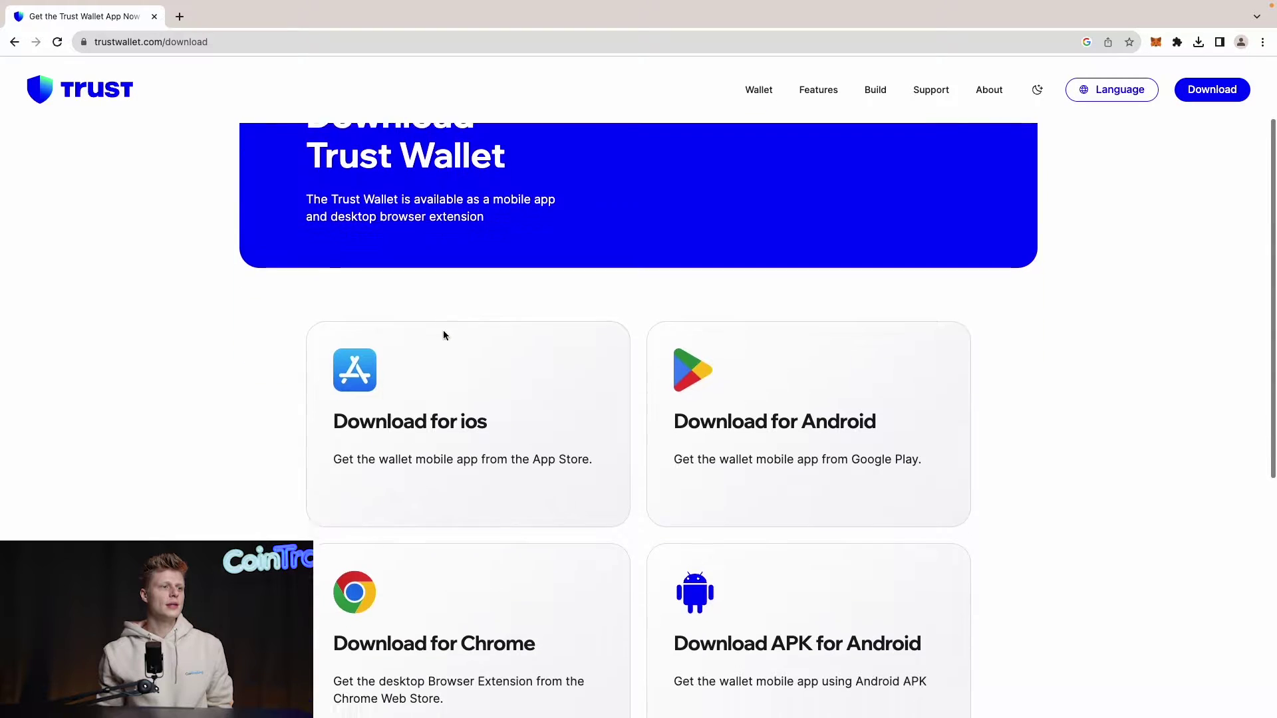
scroll(444, 335, down, 3)
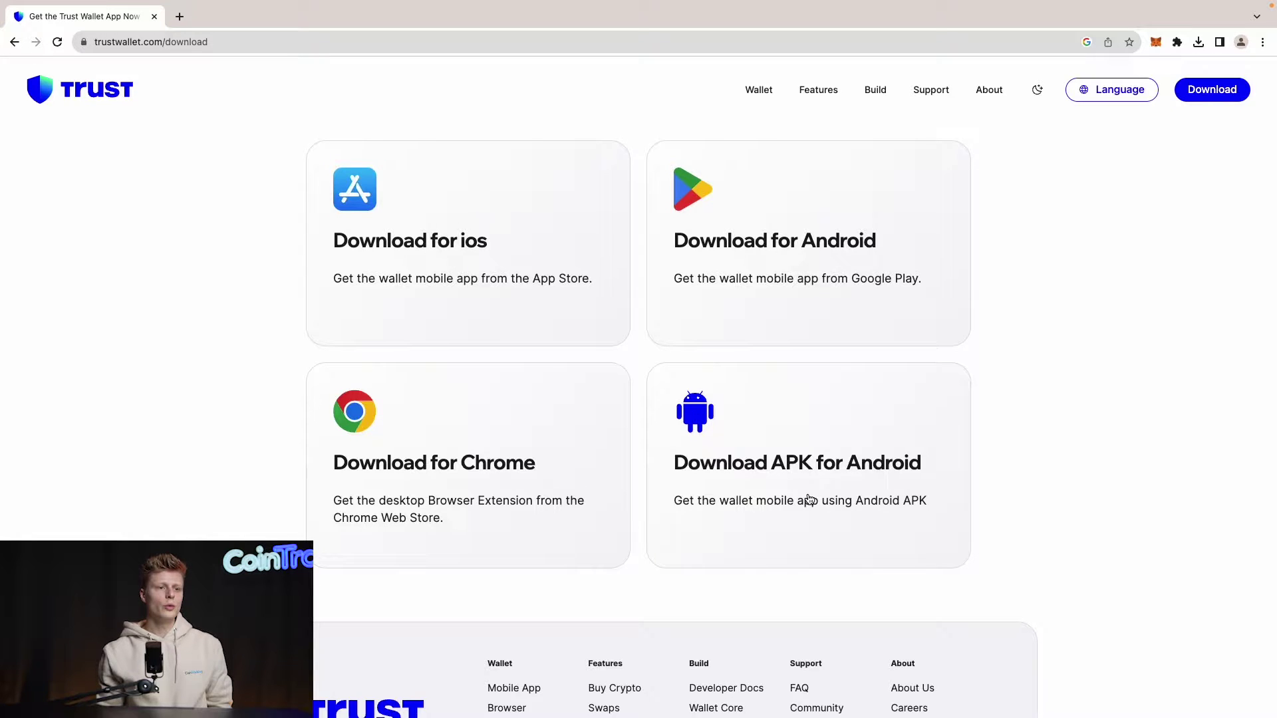
click(422, 465)
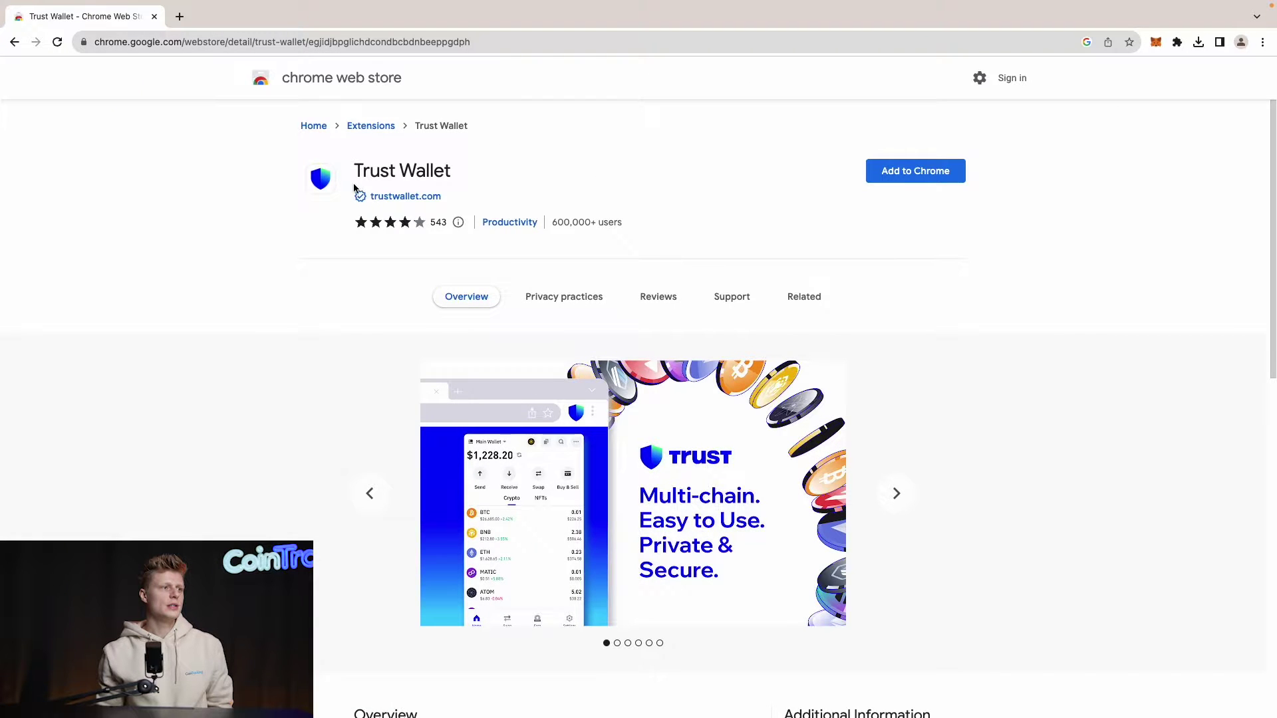
click(878, 170)
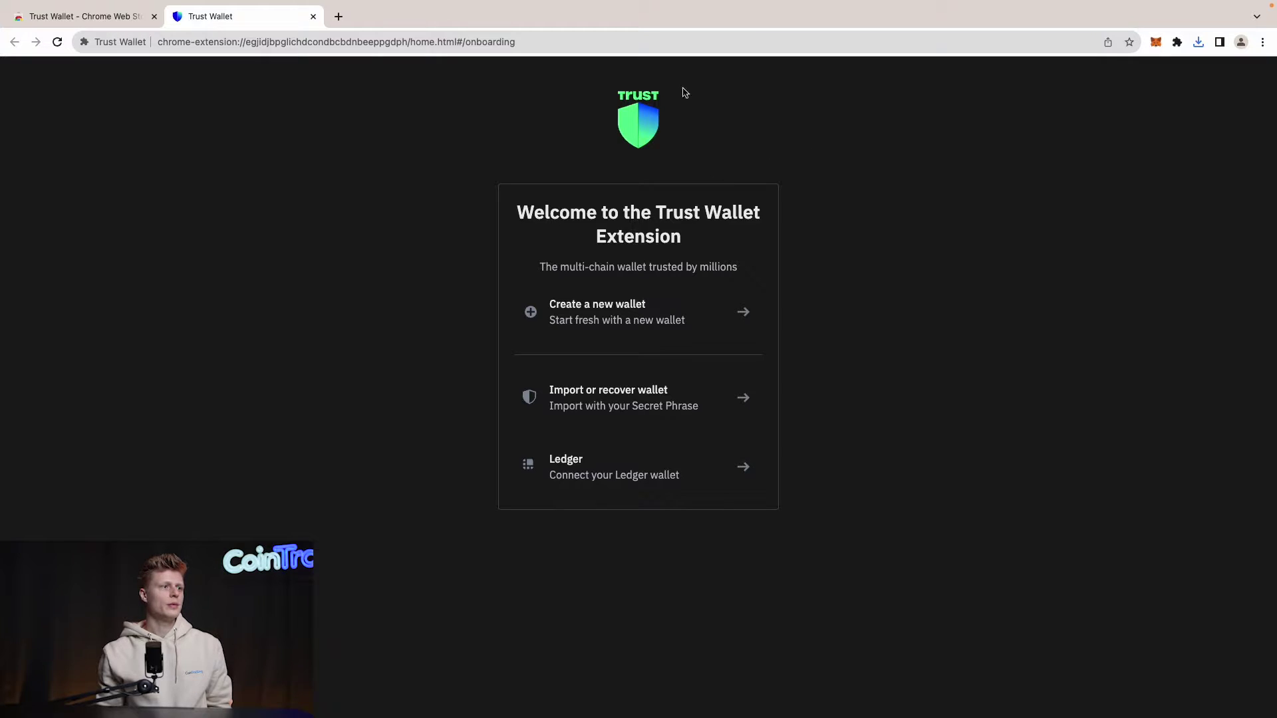
Step: Pin the Trust Wallet extension to the Chrome toolbar beside MetaMask
click(1176, 44)
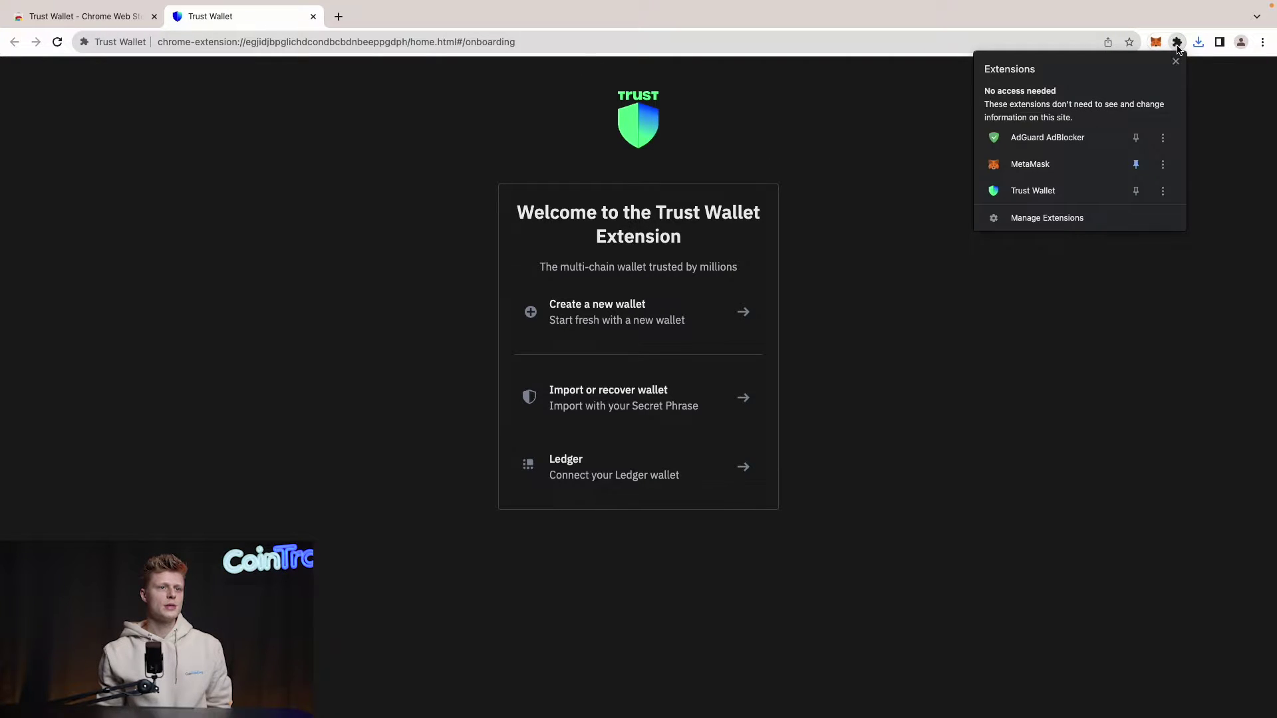
click(1136, 191)
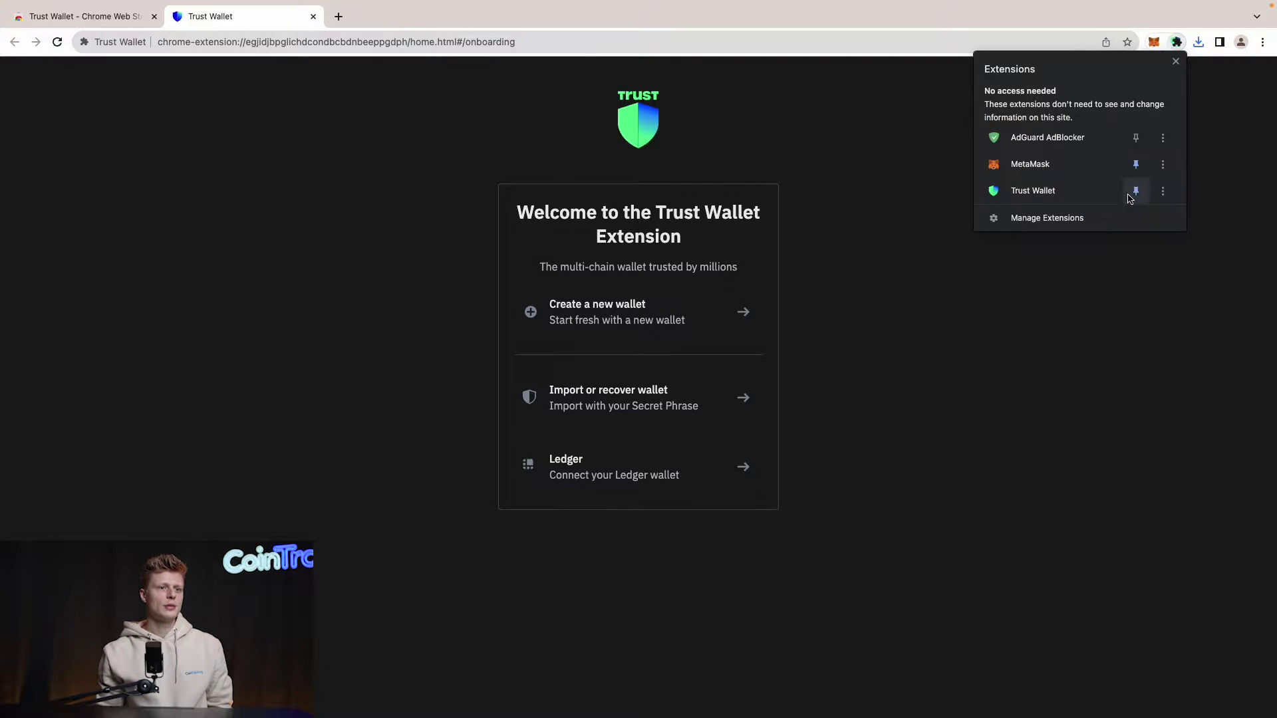
click(947, 188)
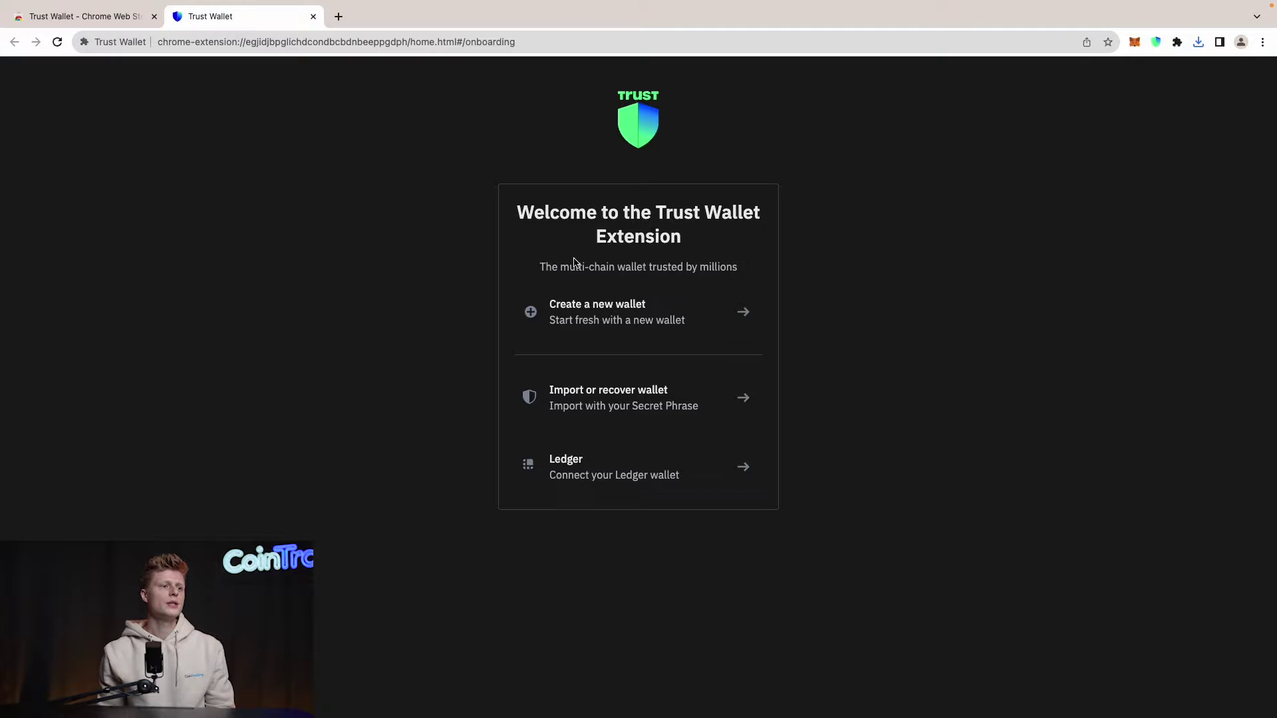
Step: Create a new wallet, enter and confirm the wallet password, and accept the Terms of Service
click(627, 305)
click(570, 316)
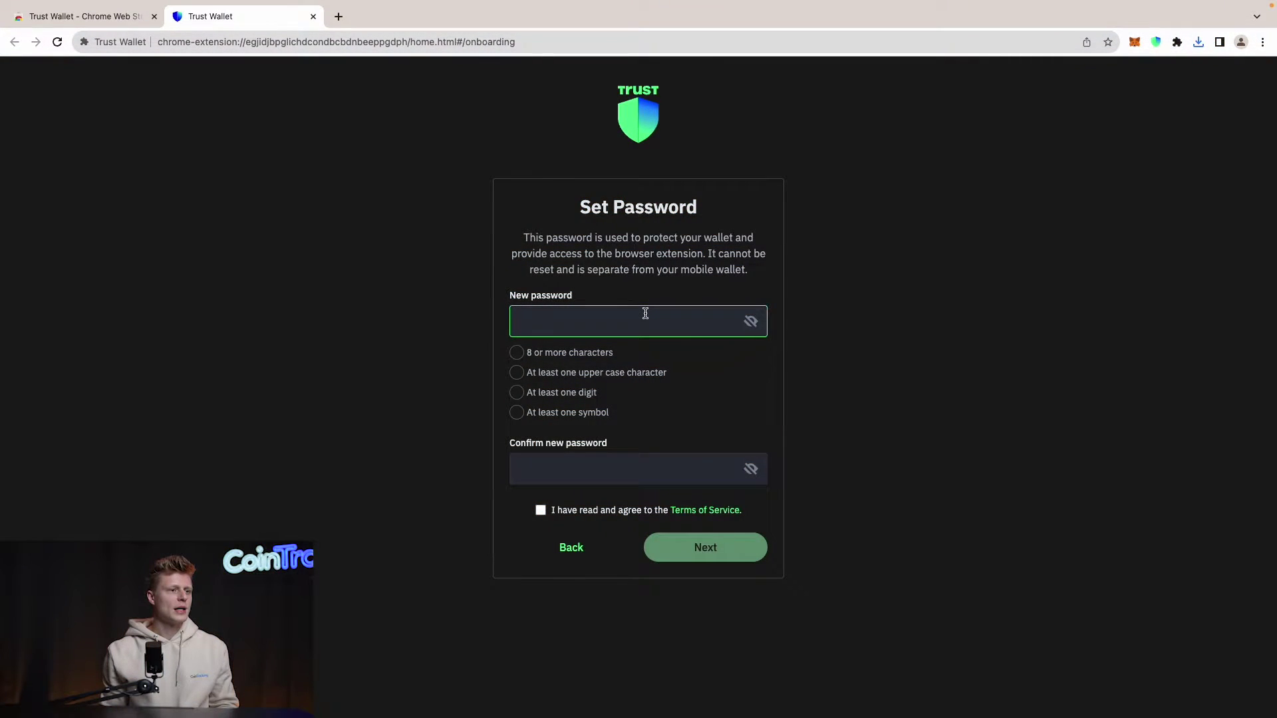
text(Password)
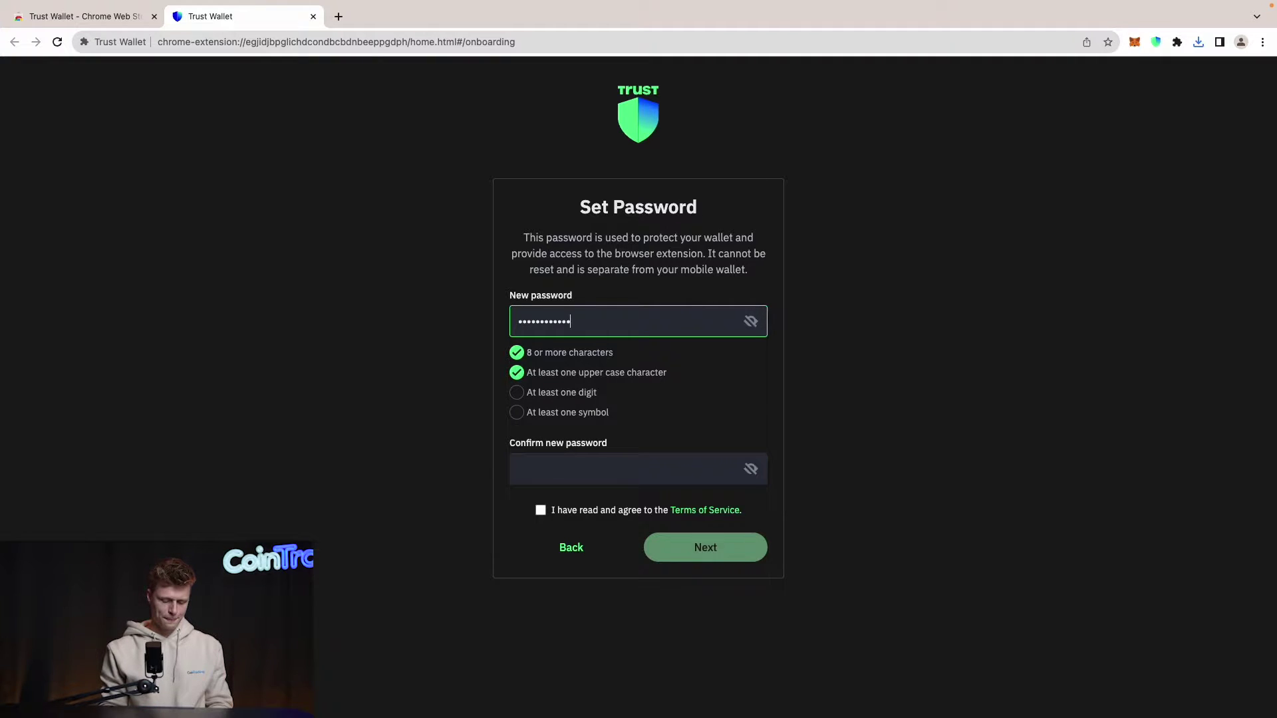
text(12!)
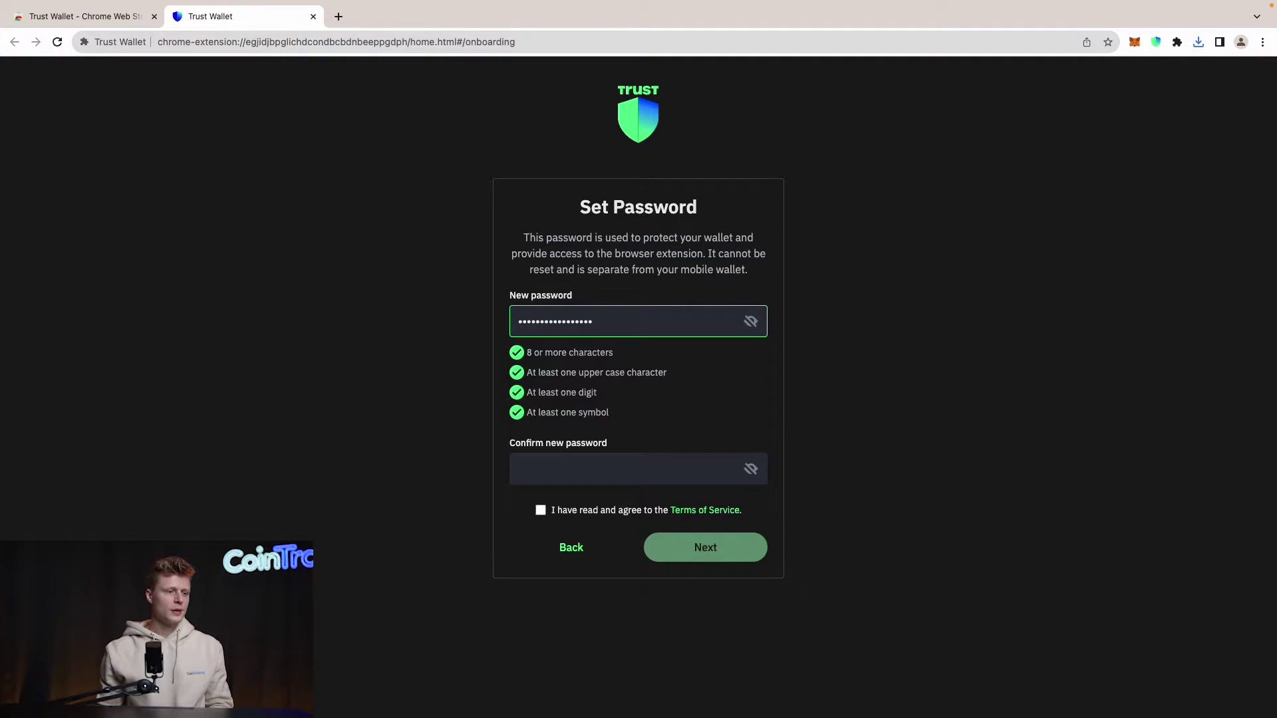
click(616, 471)
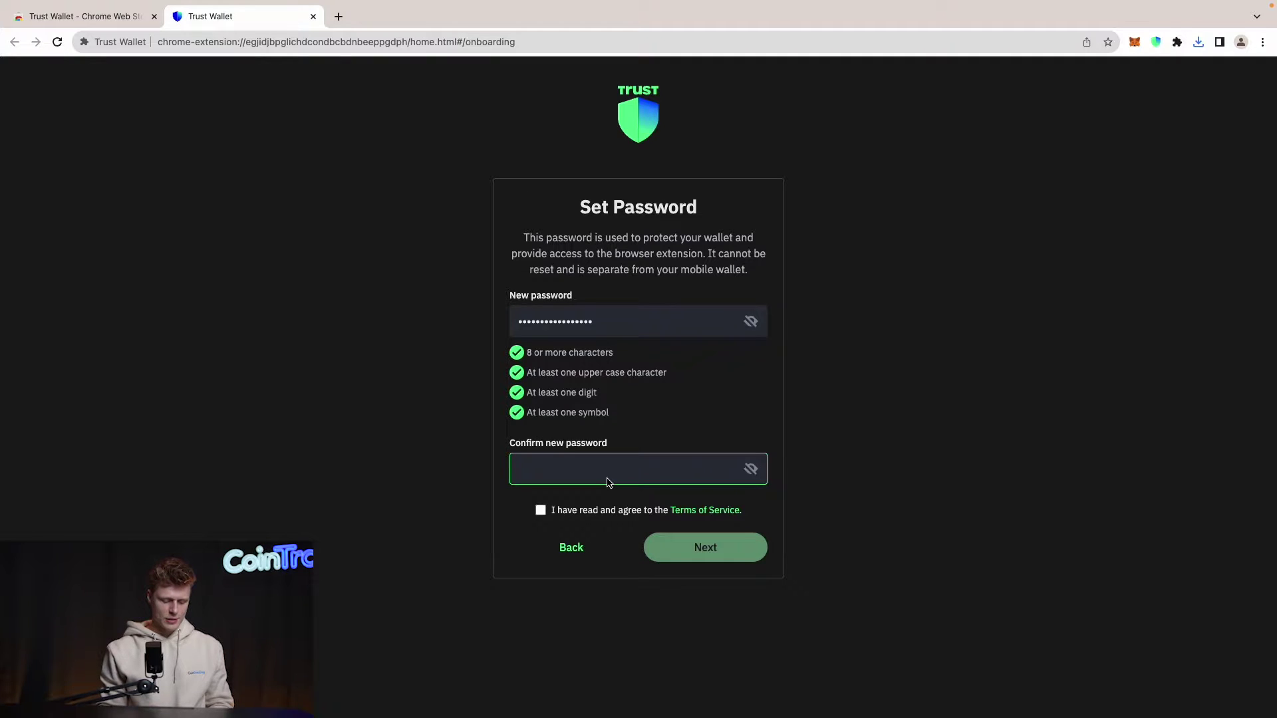
text(P)
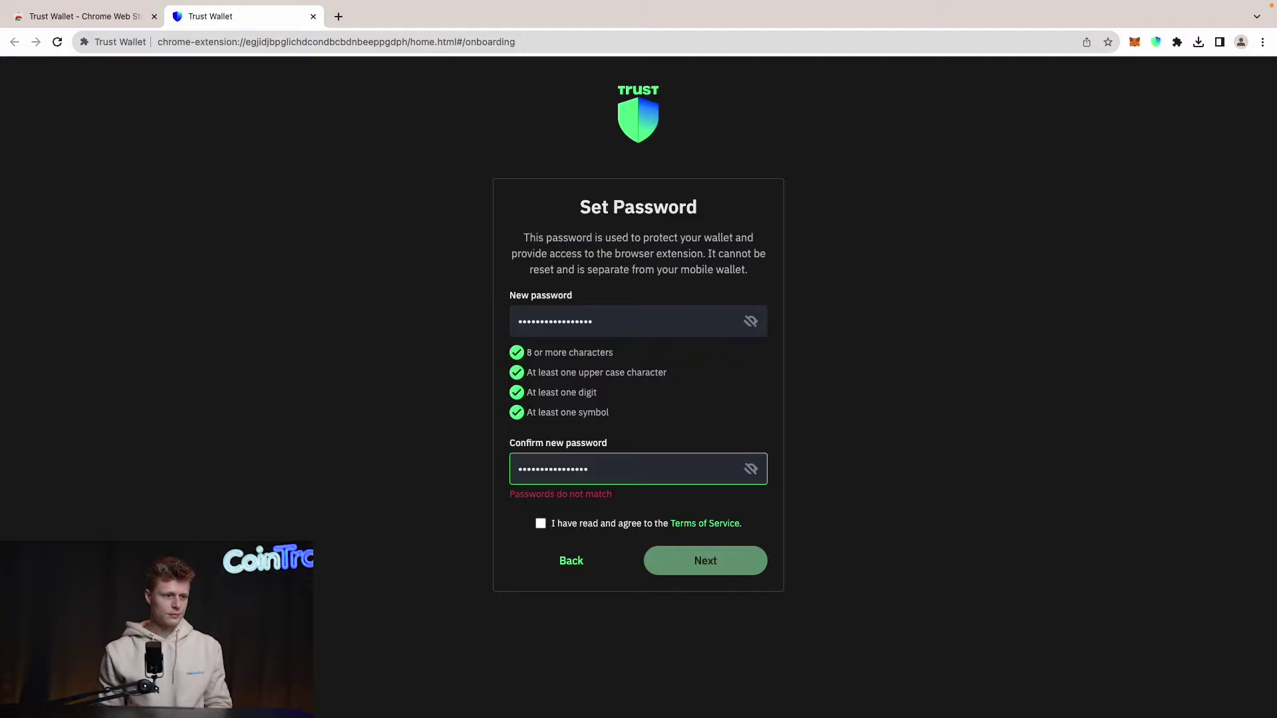
text(!)
click(615, 511)
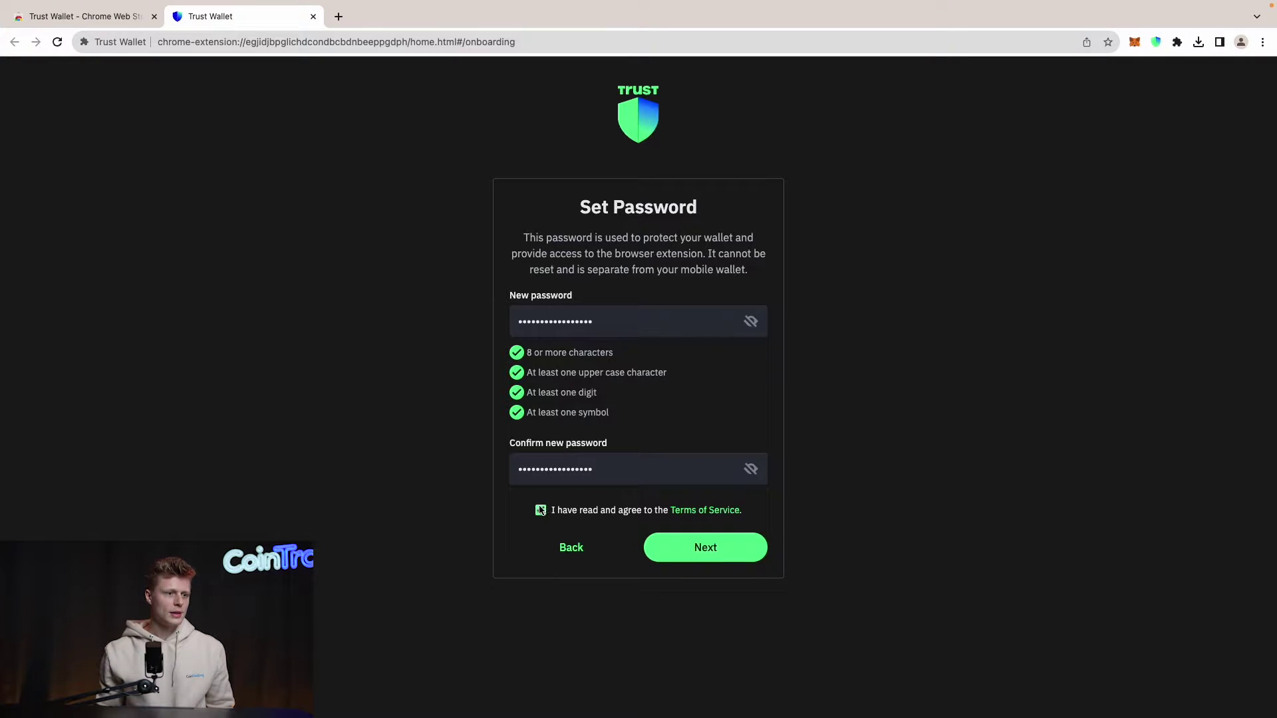
click(707, 555)
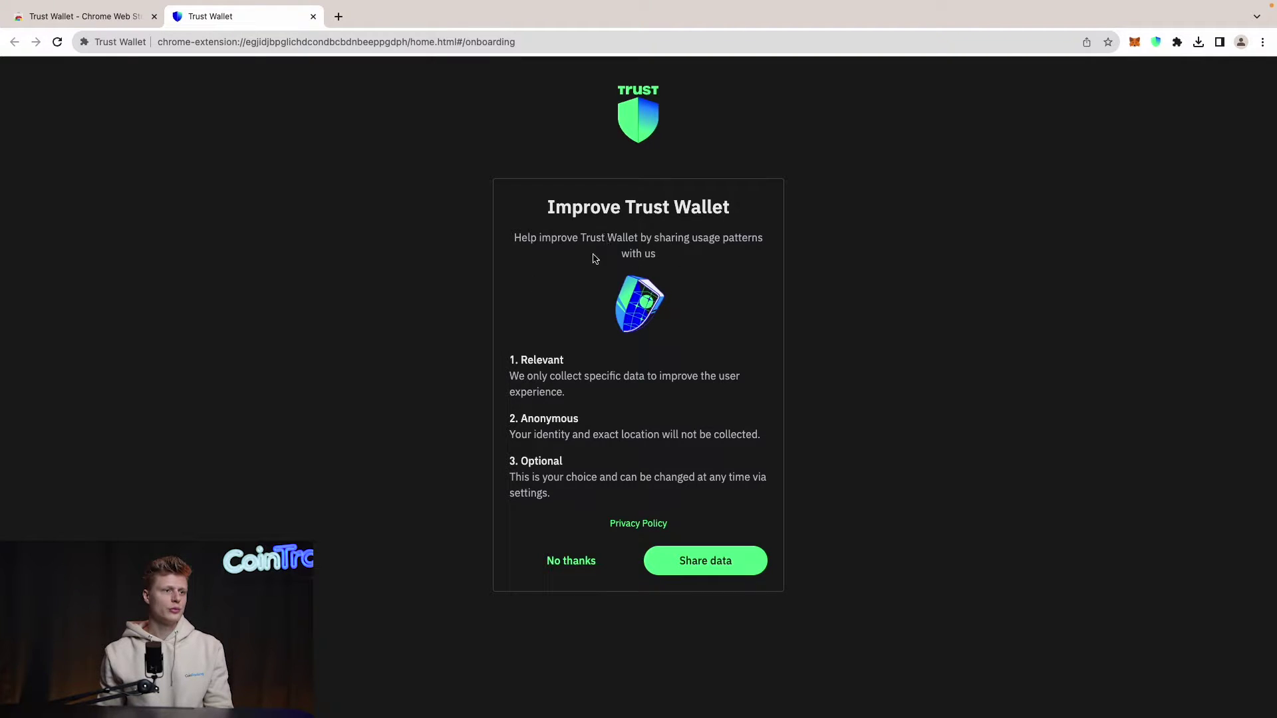
Step: Decline usage data sharing and begin backing up the Secret Phrase
click(561, 567)
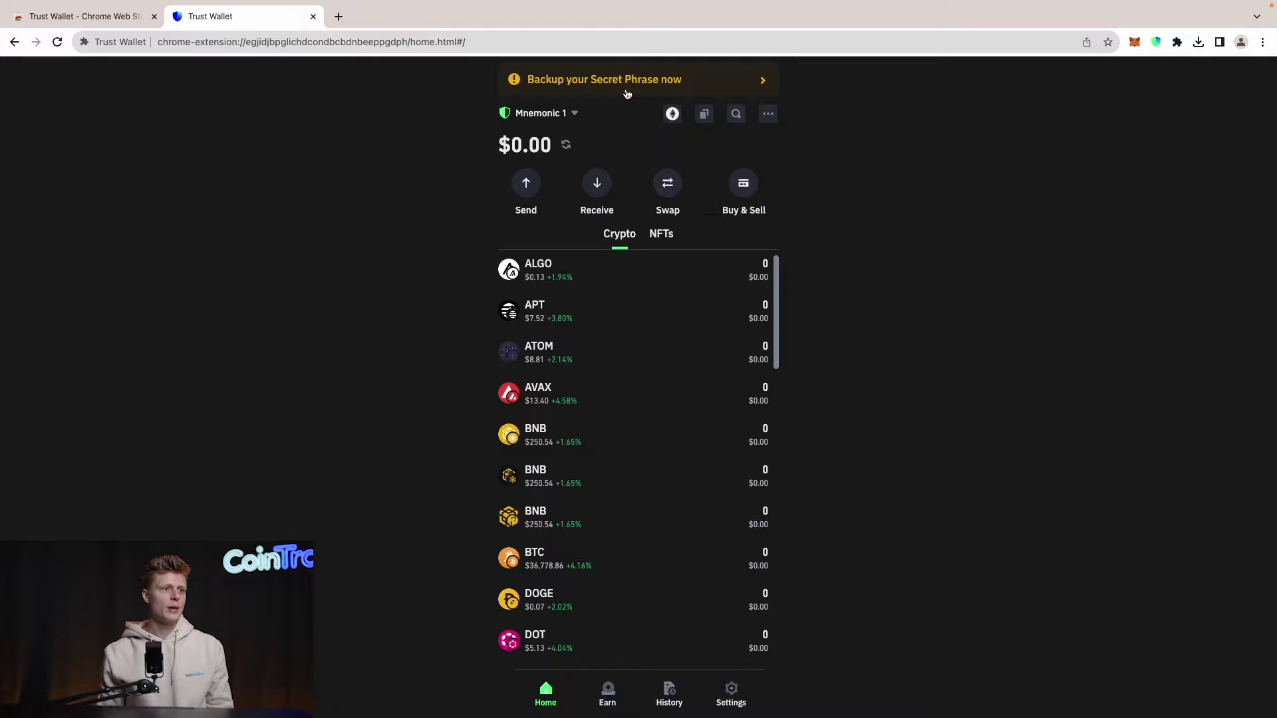
click(627, 80)
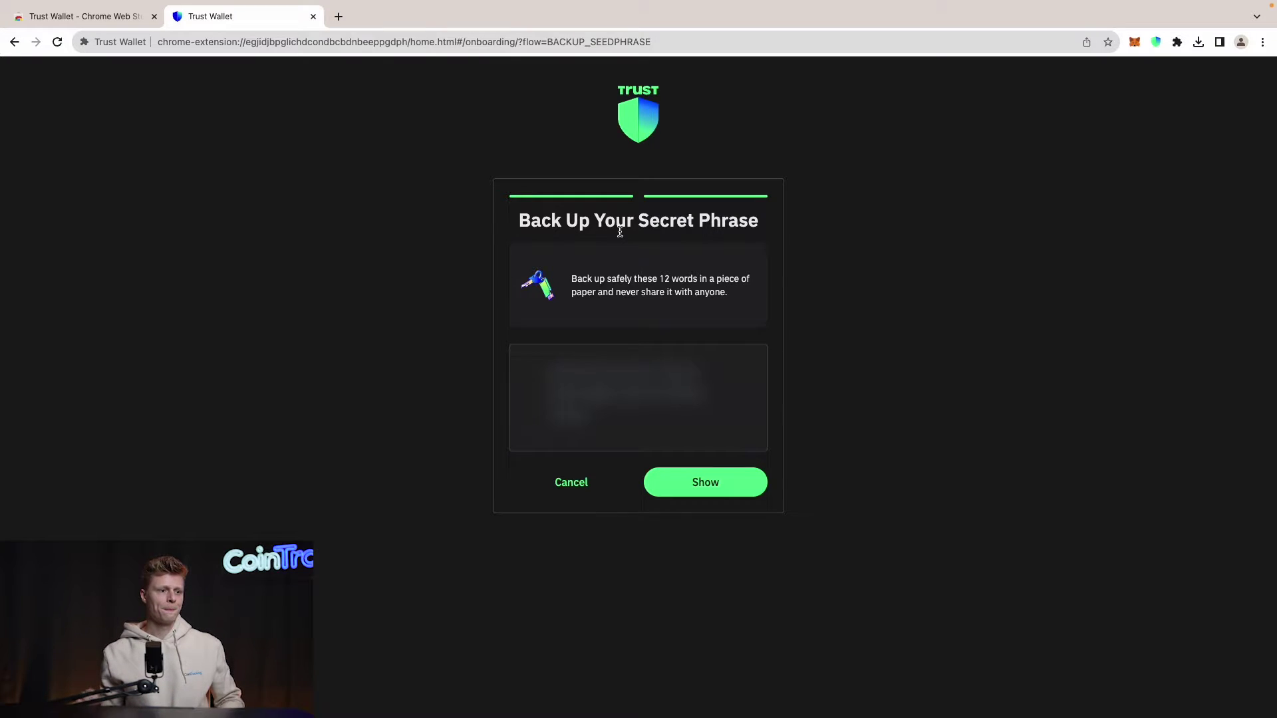
Step: Reveal the 12-word Secret Phrase by submitting the wallet password
click(683, 476)
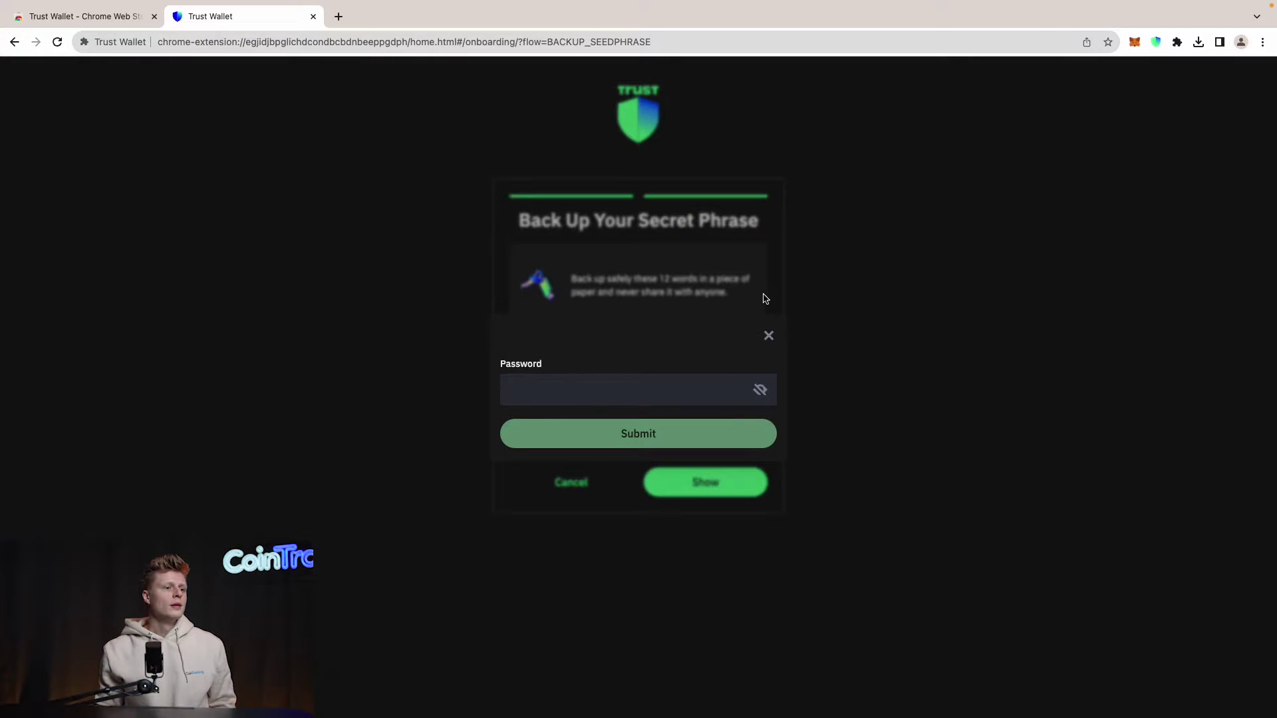
click(677, 391)
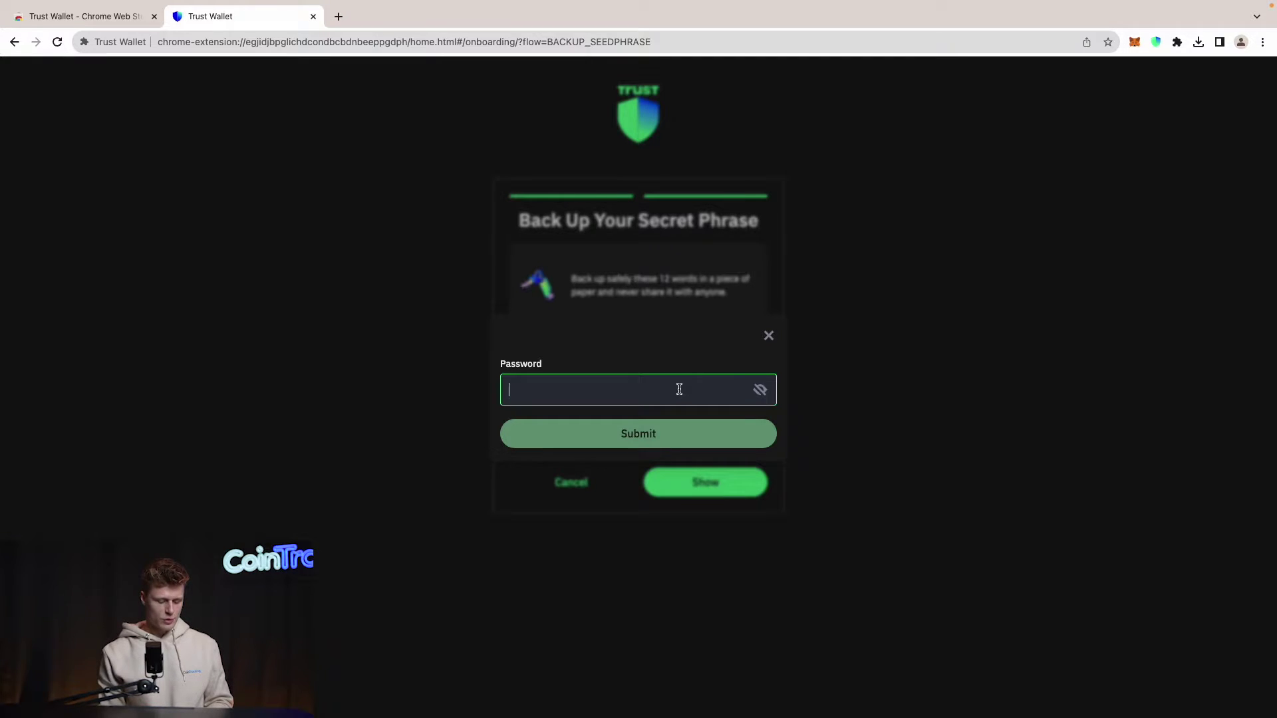
text(•)
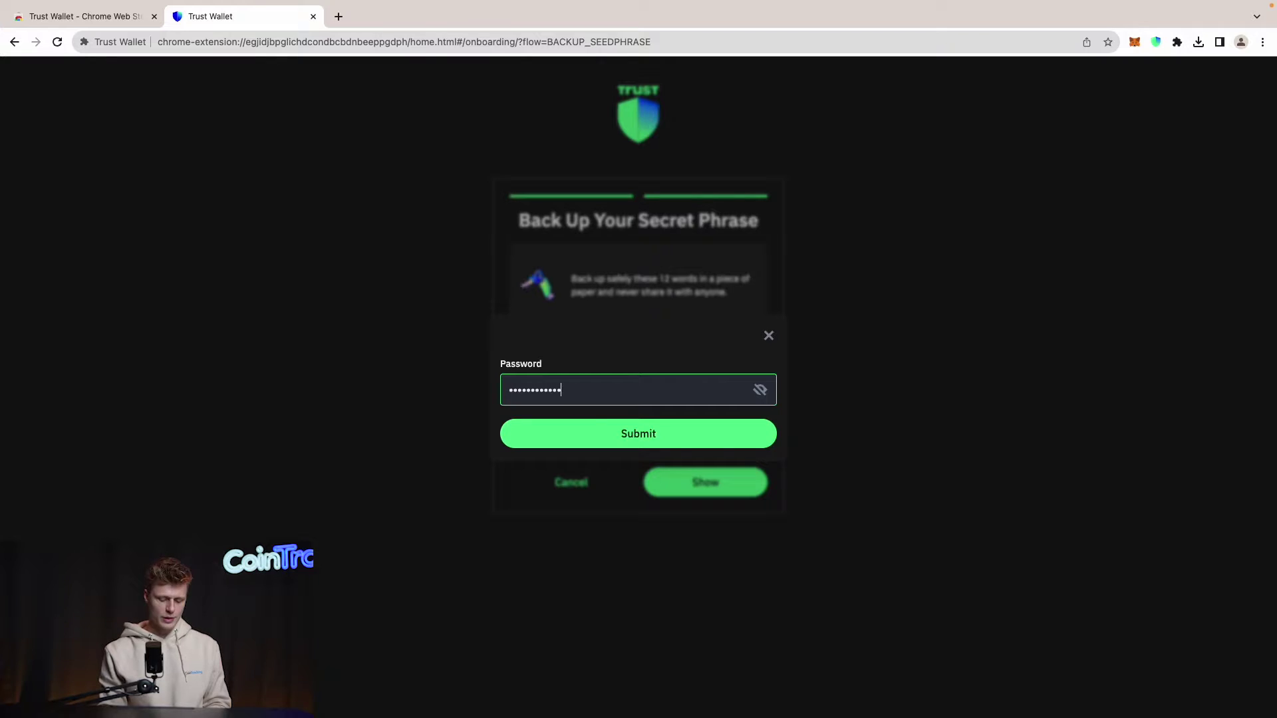
text(••••)
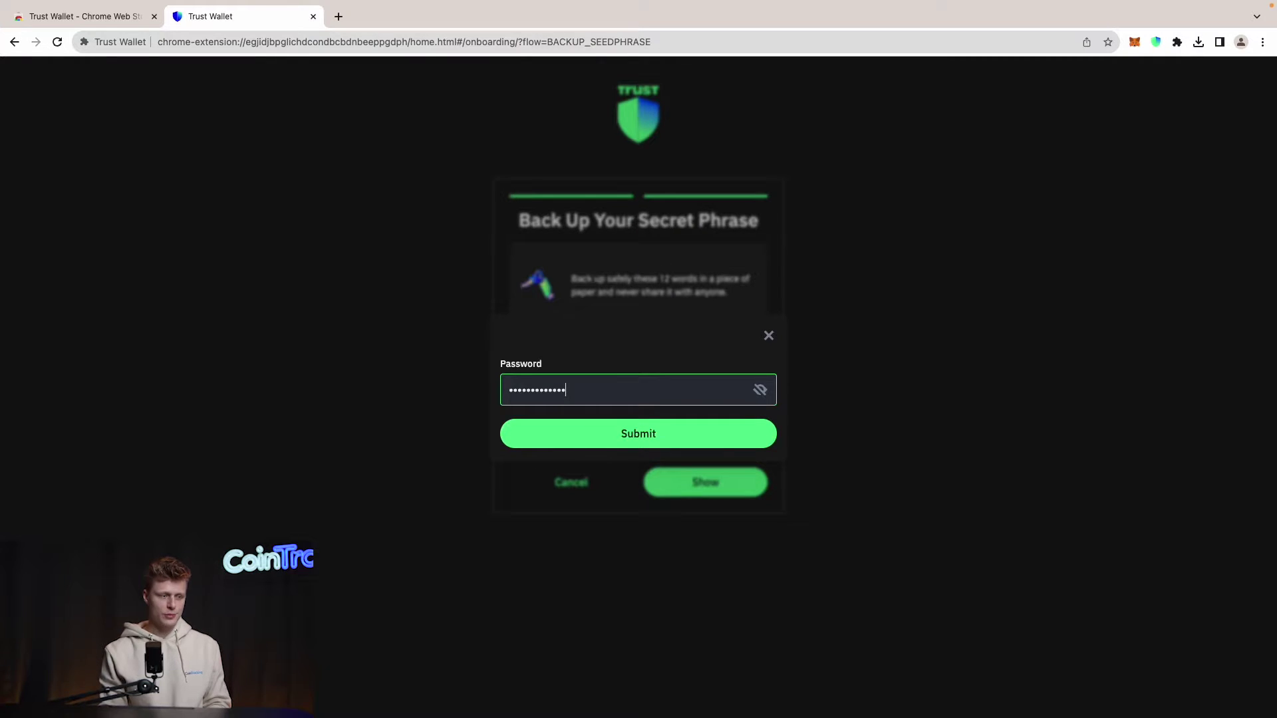
key(Return)
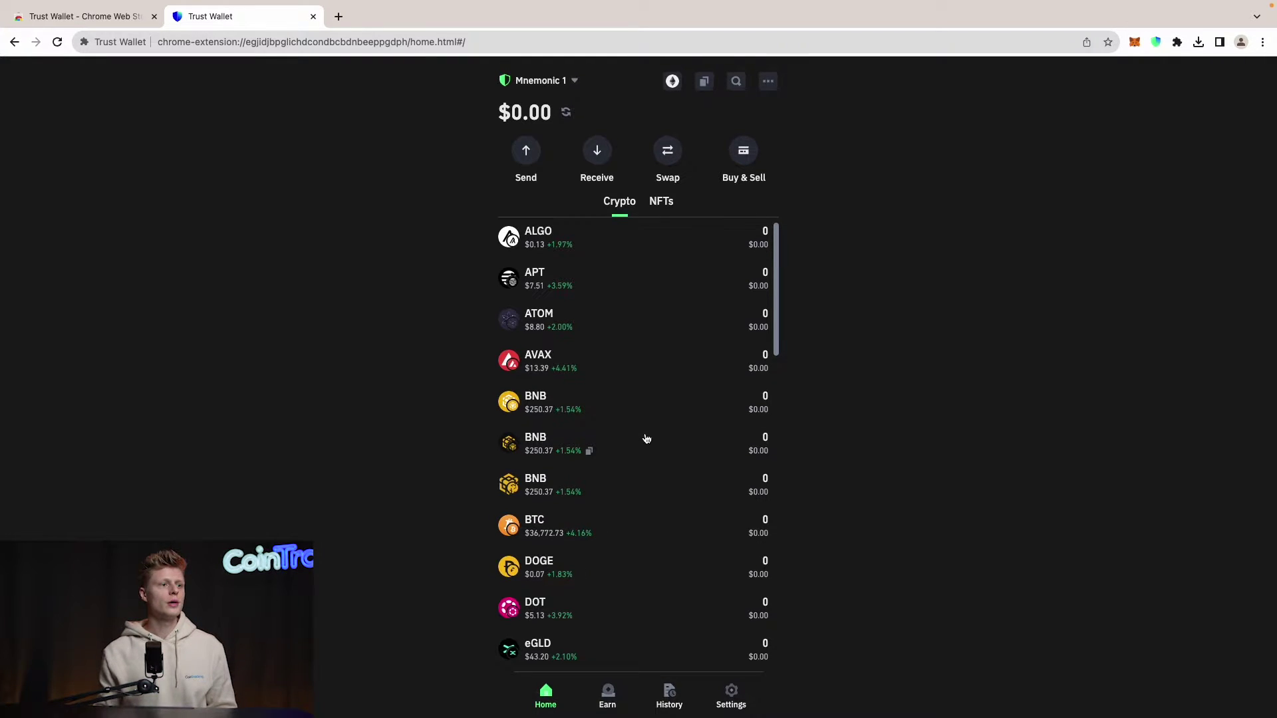
Step: Scroll through the zero-balance asset list from ALGO to ZIL and back to the top
scroll(620, 402, down, 5)
scroll(619, 408, down, 10)
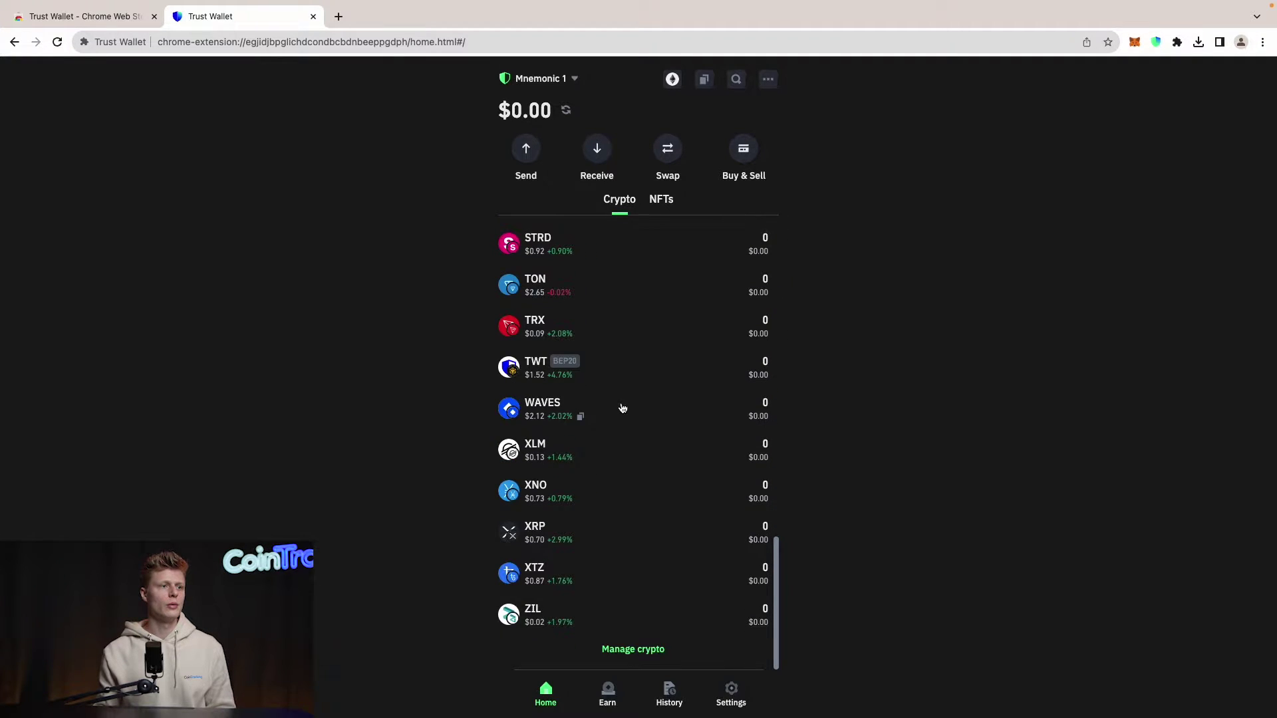
scroll(622, 408, up, 15)
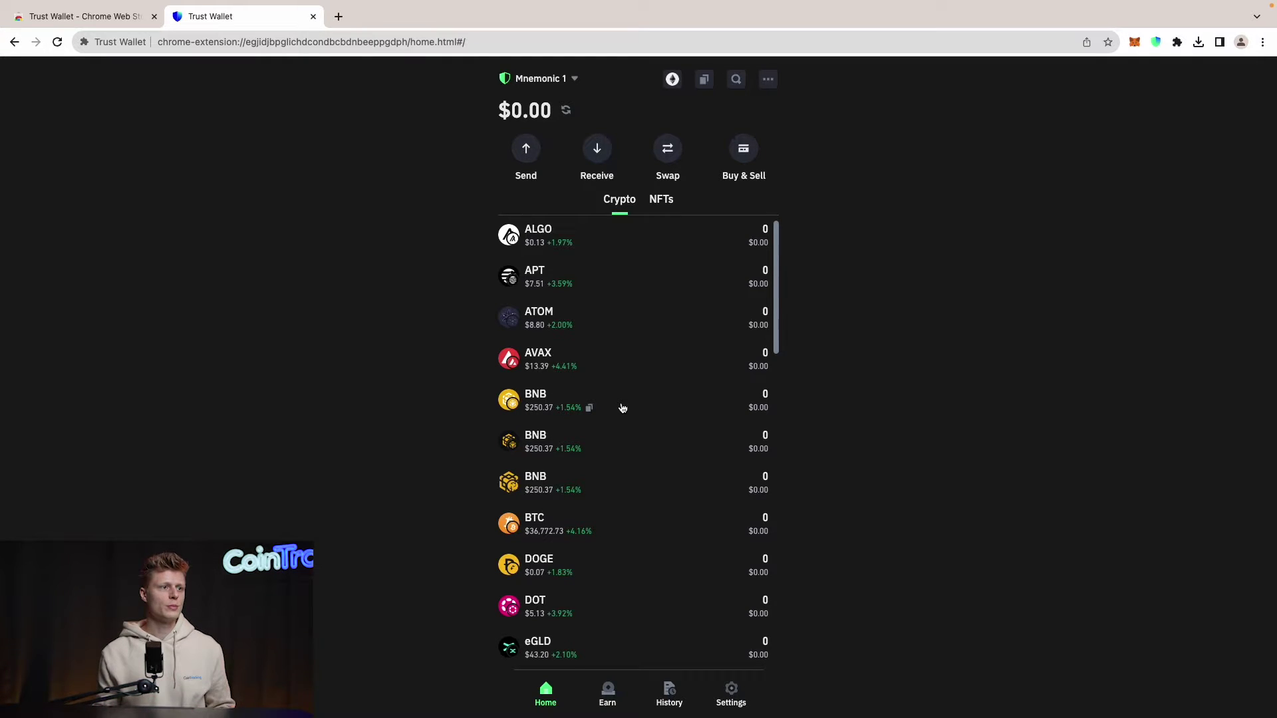
Step: Search 'eth' among receivable tokens, open the first ETH receive panel and select its address
click(596, 157)
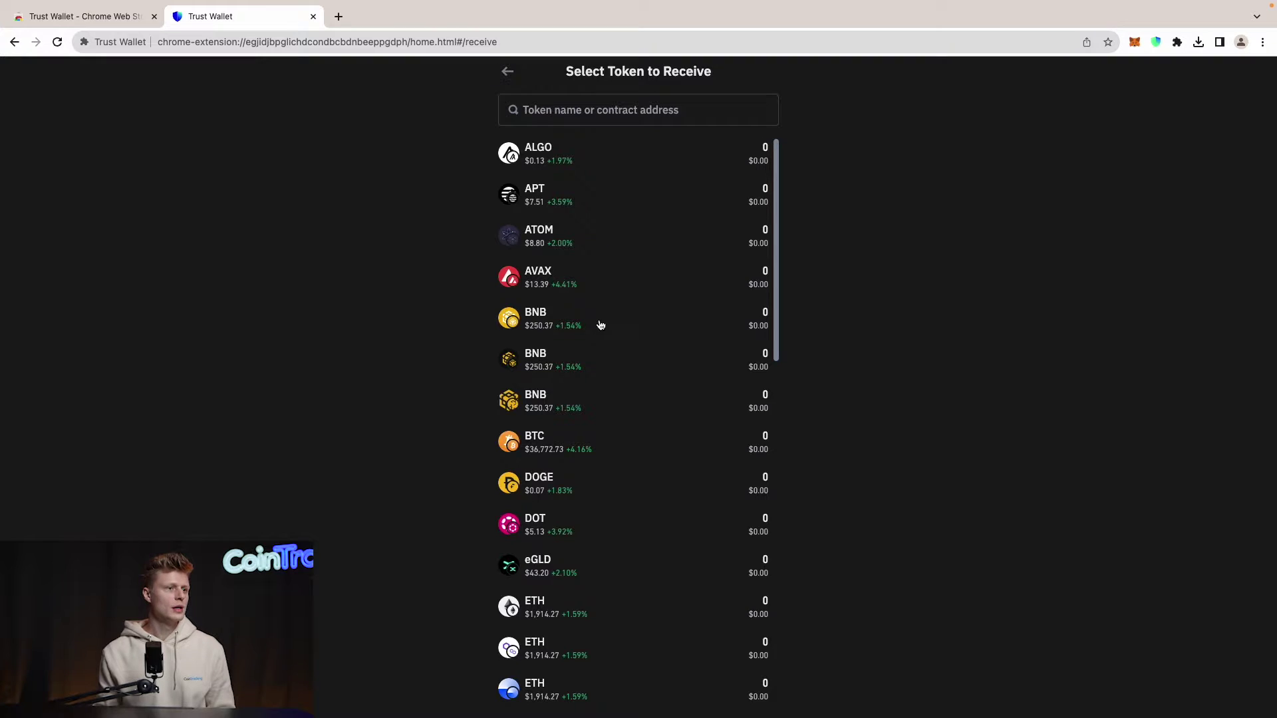
click(594, 113)
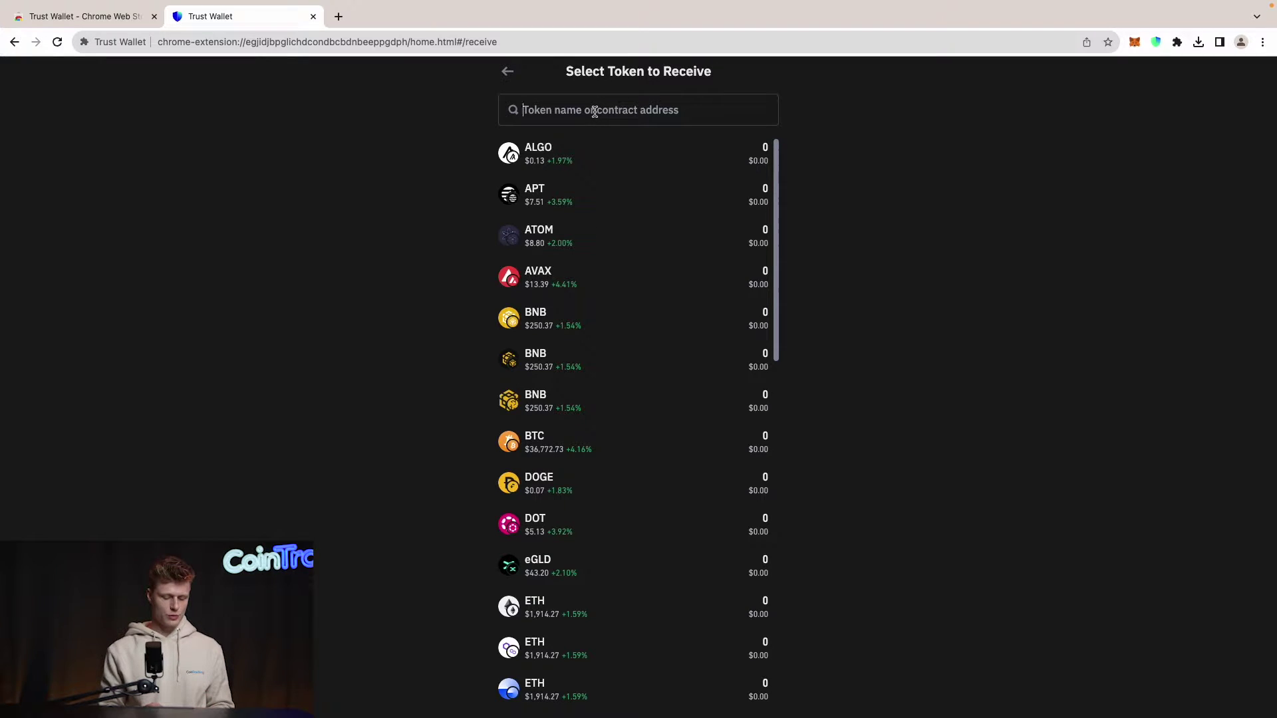
text(eth)
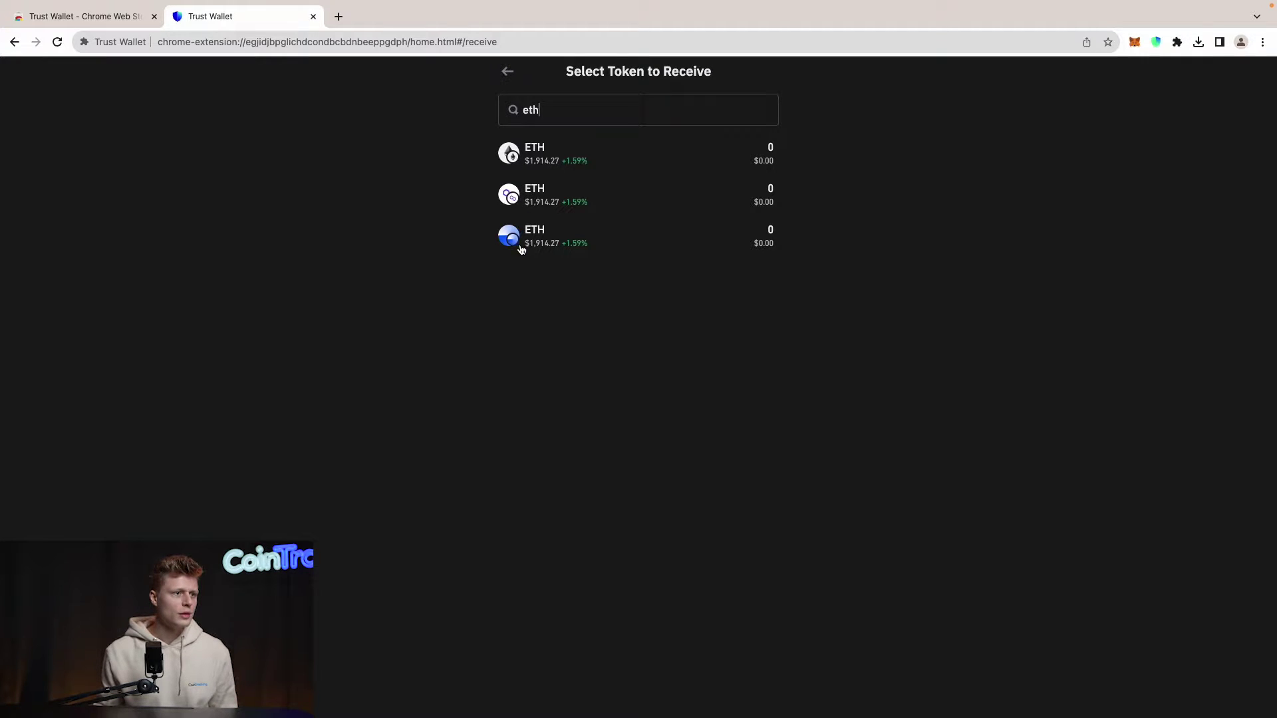
click(665, 155)
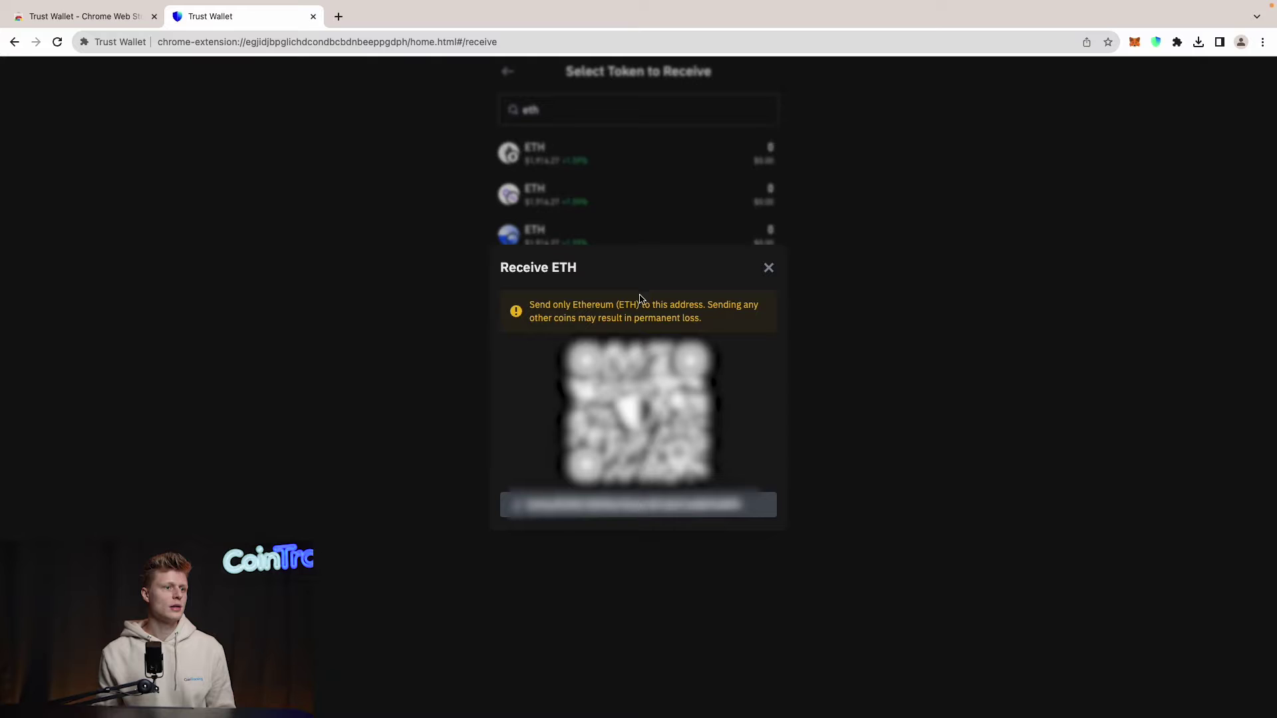
double_click(566, 508)
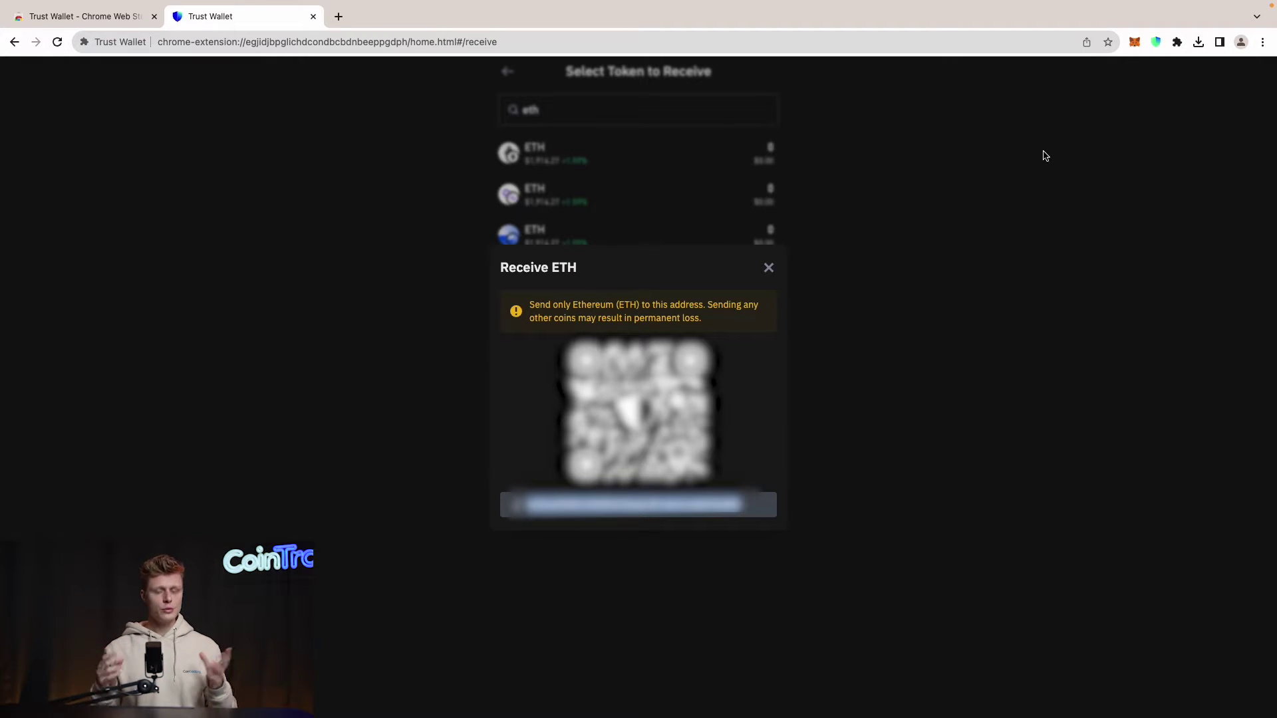
Step: Unlock MetaMask with the account password
click(1135, 42)
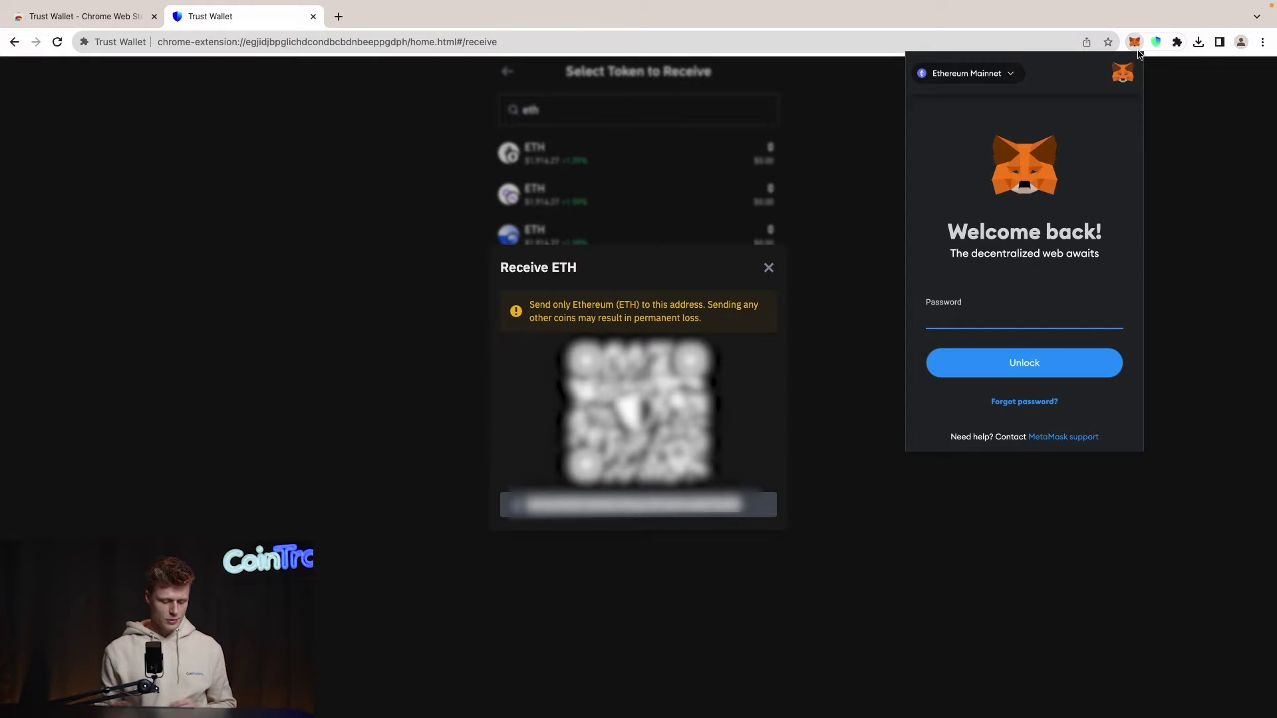
text(********)
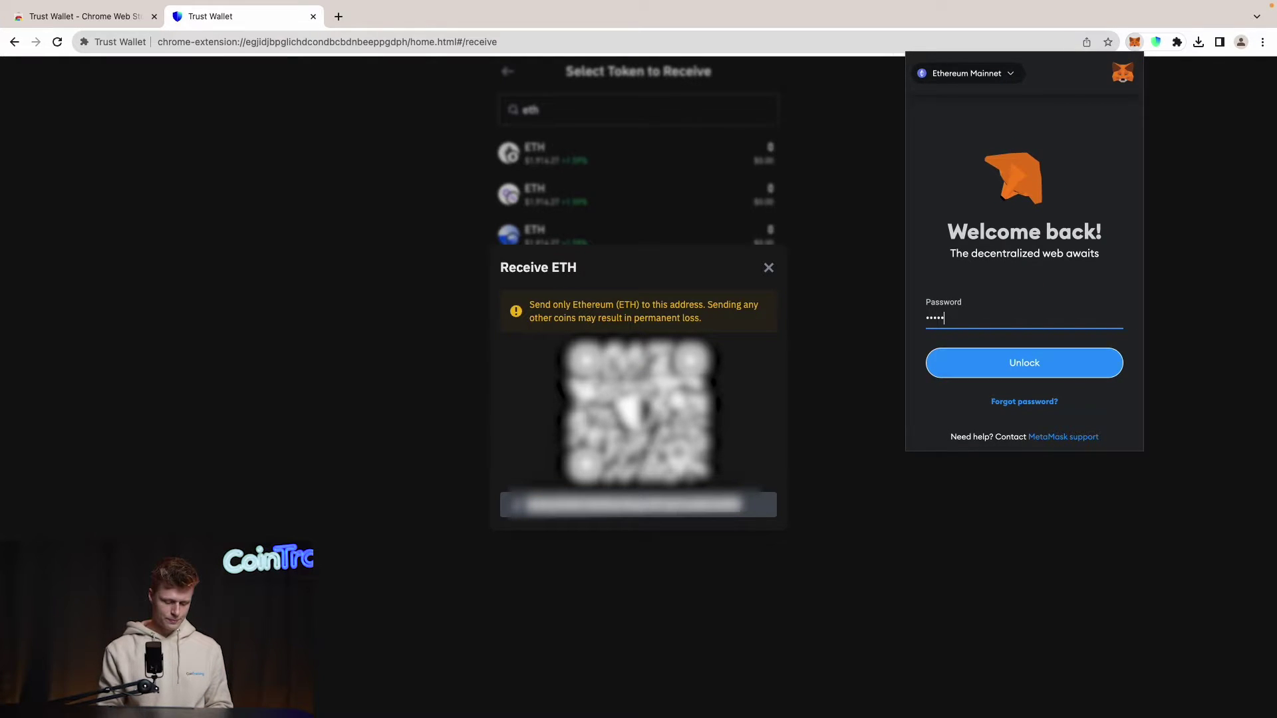
text(********)
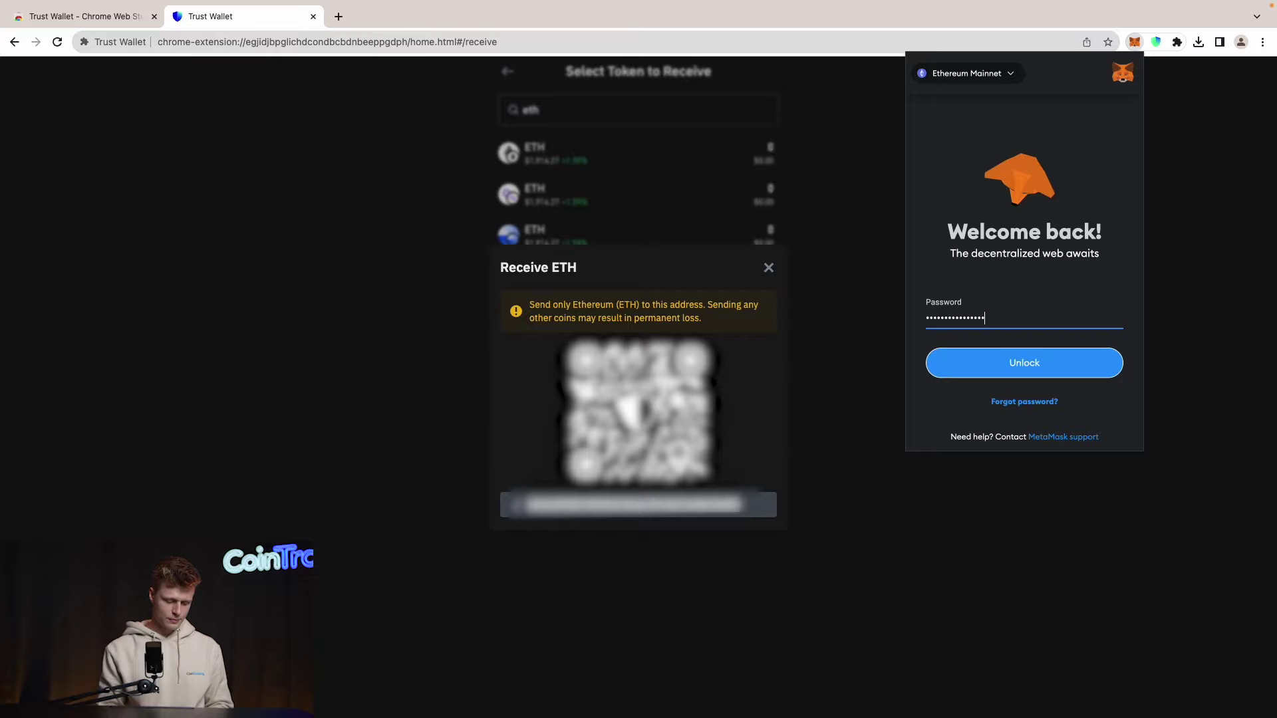
key(Return)
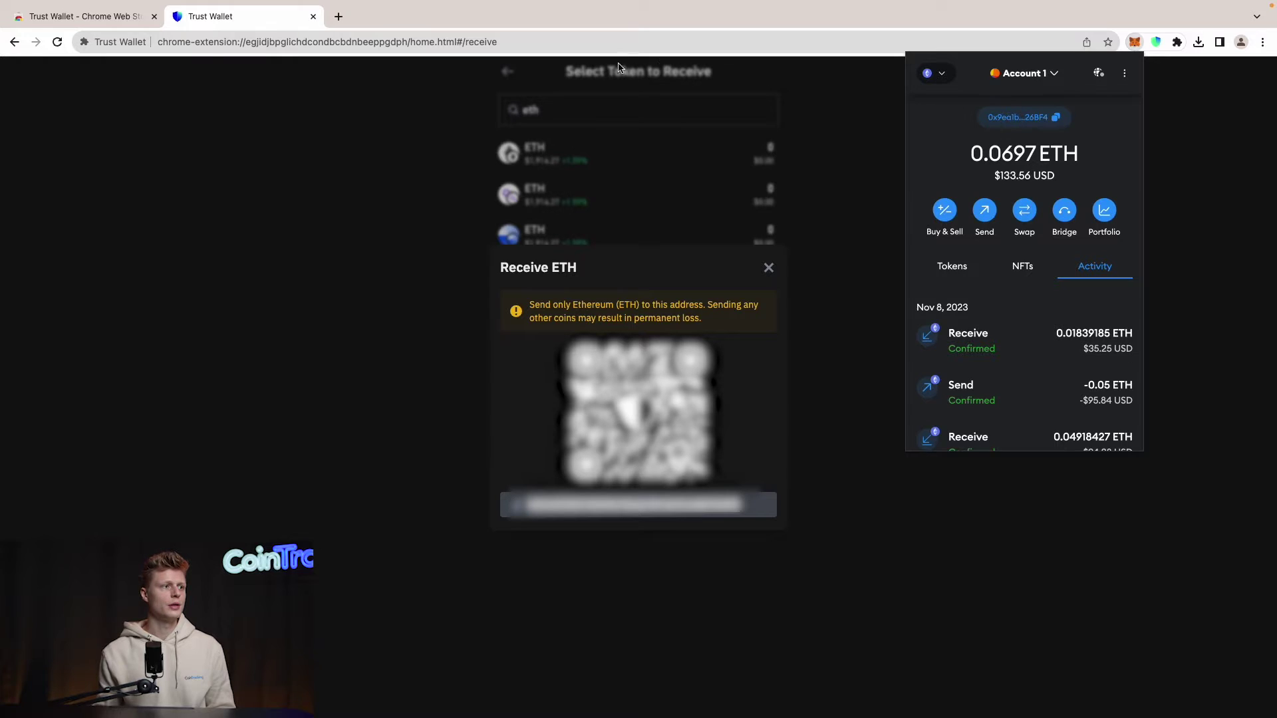
Step: Send 0.04 ETH from Account 1 to the pasted Trust Wallet address
click(988, 218)
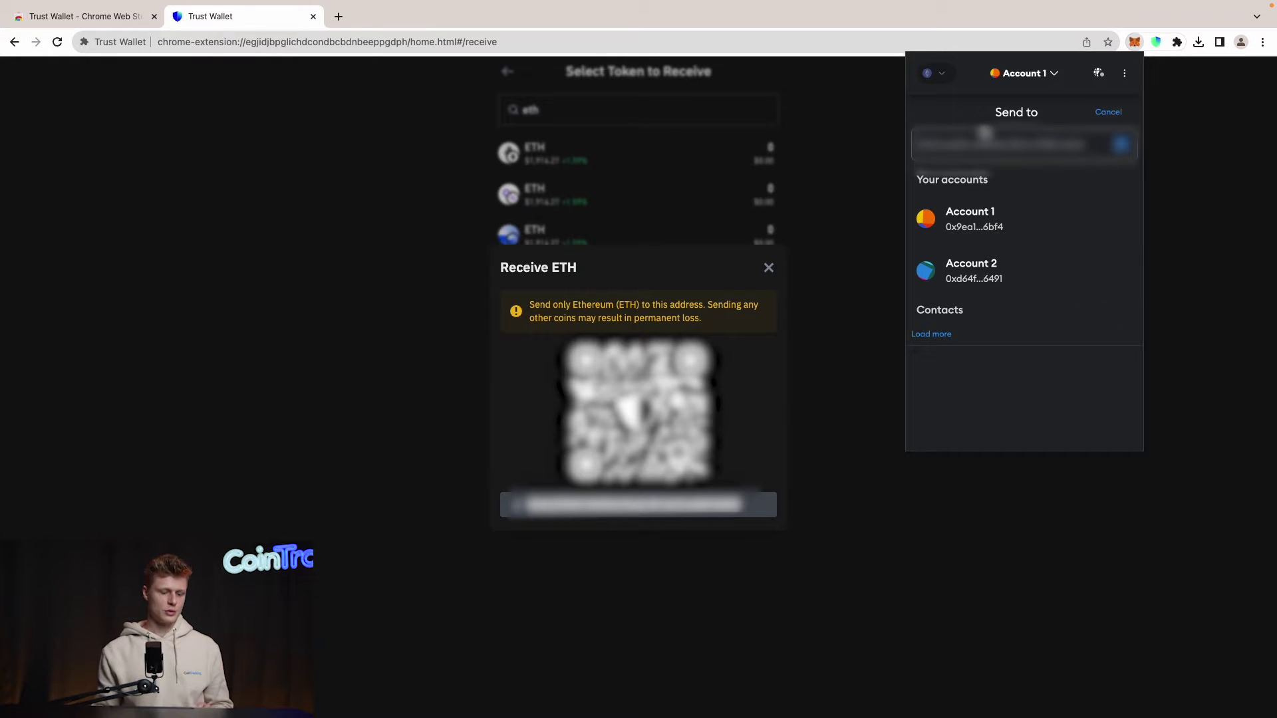
key(ctrl+v)
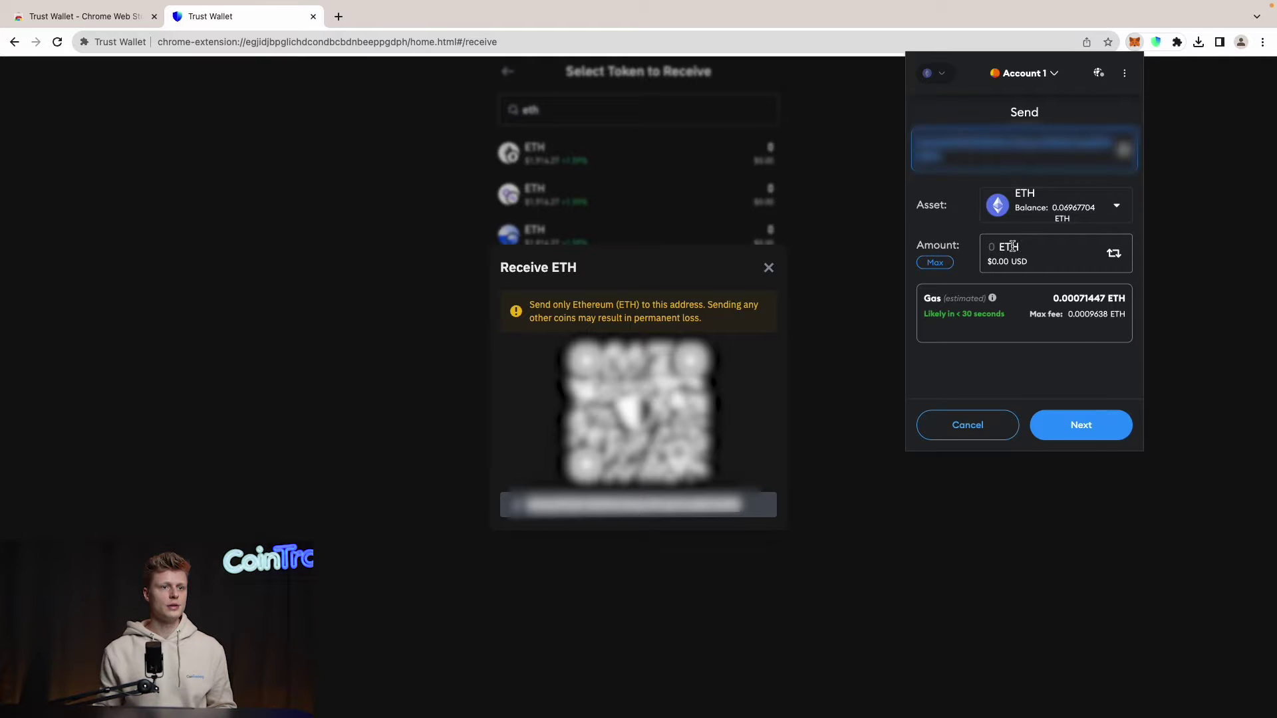
text(0)
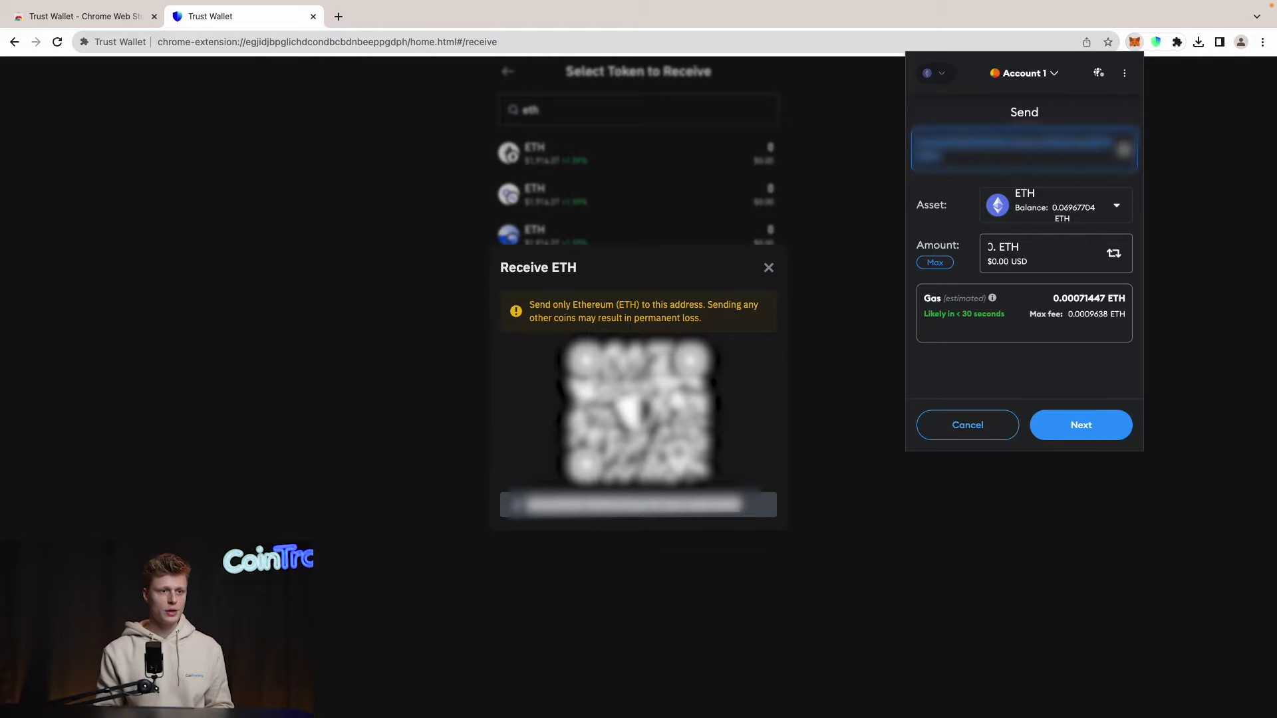
text(.04)
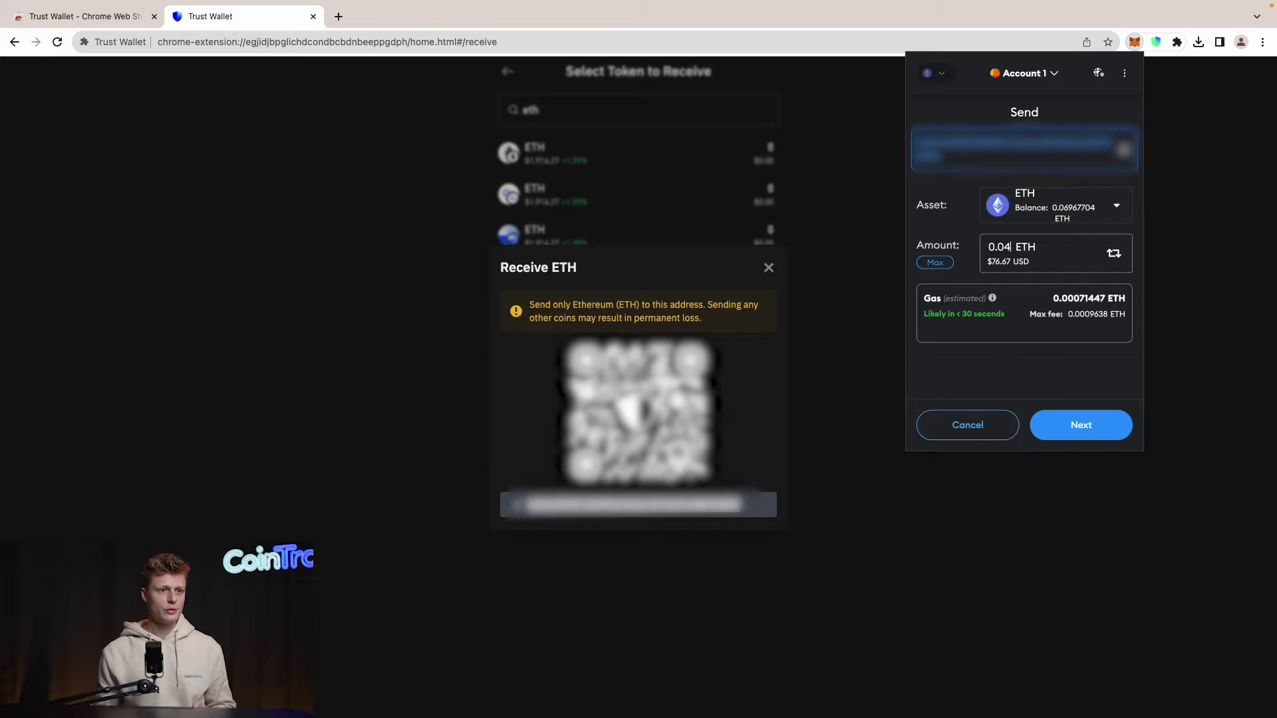
click(1106, 423)
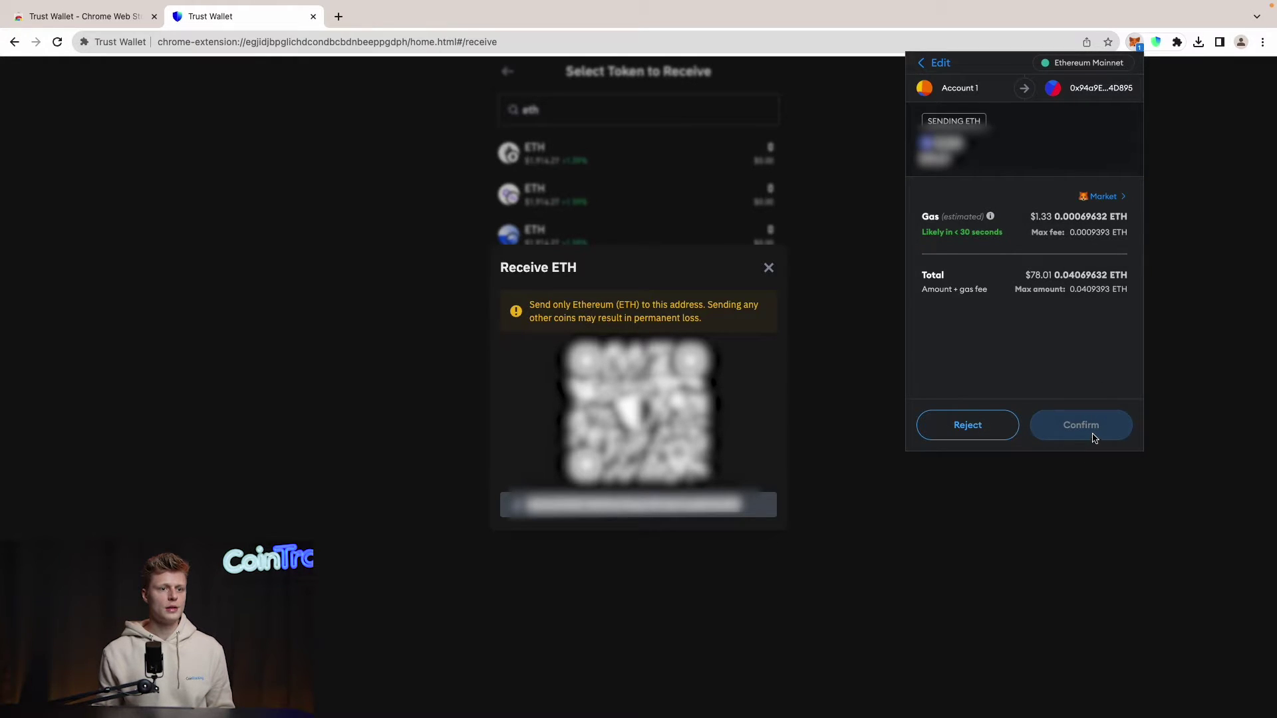
click(1091, 431)
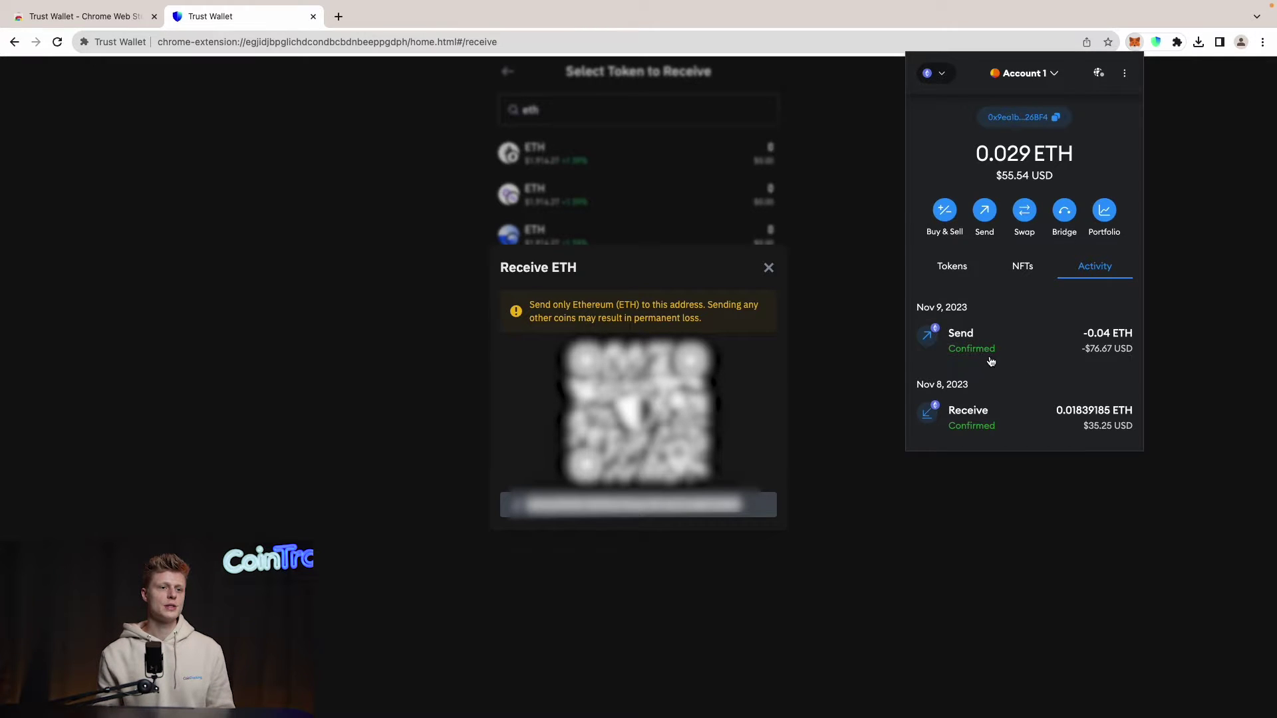
Step: Switch to Trust Wallet and check that the ETH token now holds the received 0.04 ETH
click(1173, 155)
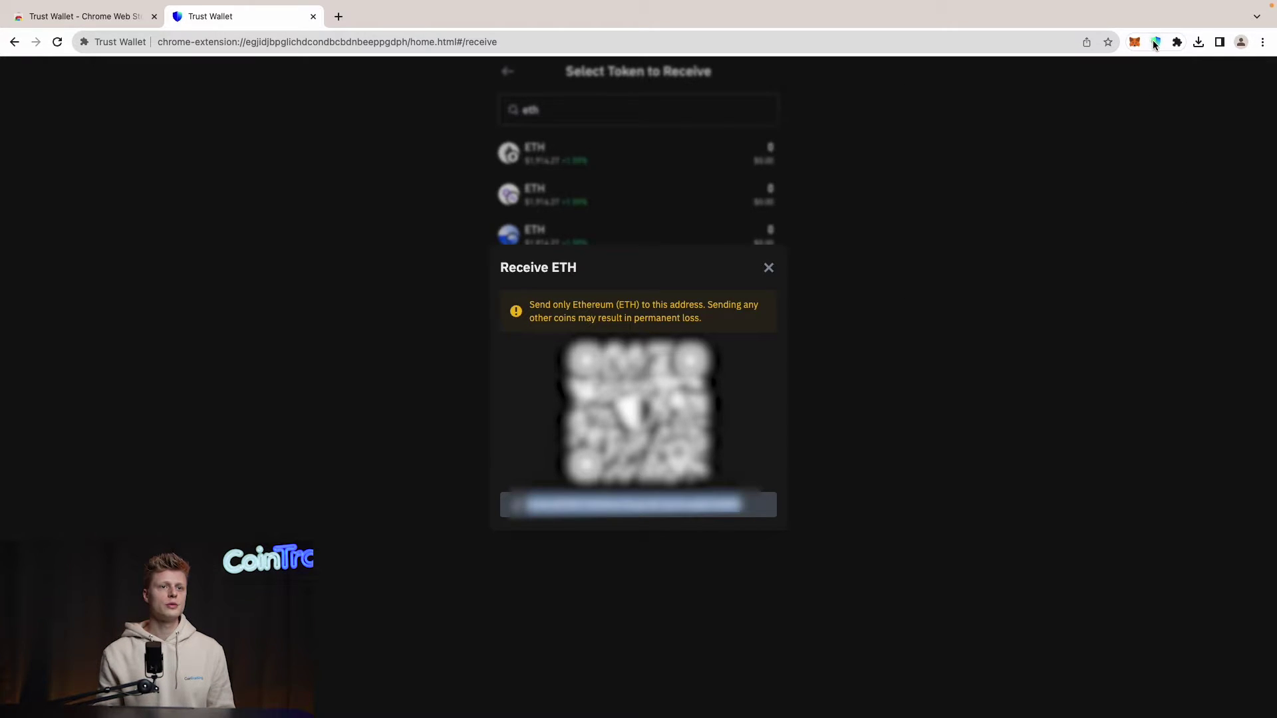
click(1156, 44)
scroll(1026, 275, down, 3)
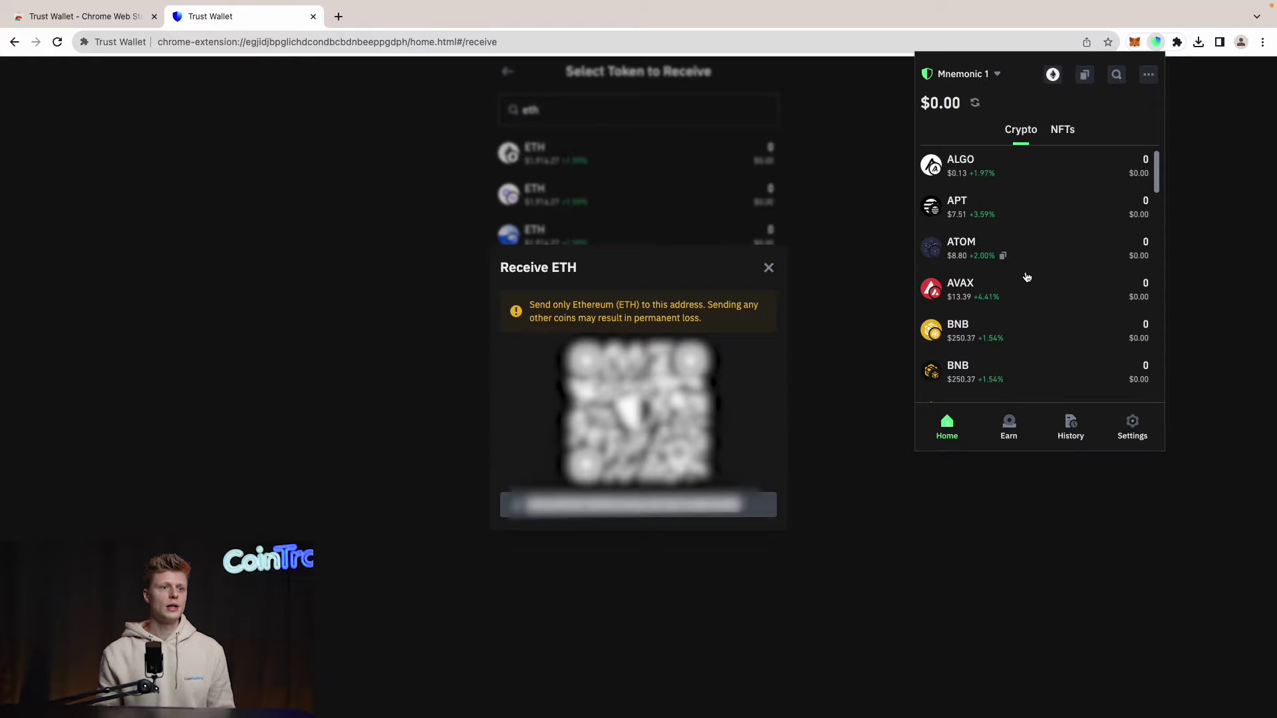
scroll(1026, 279, down, 5)
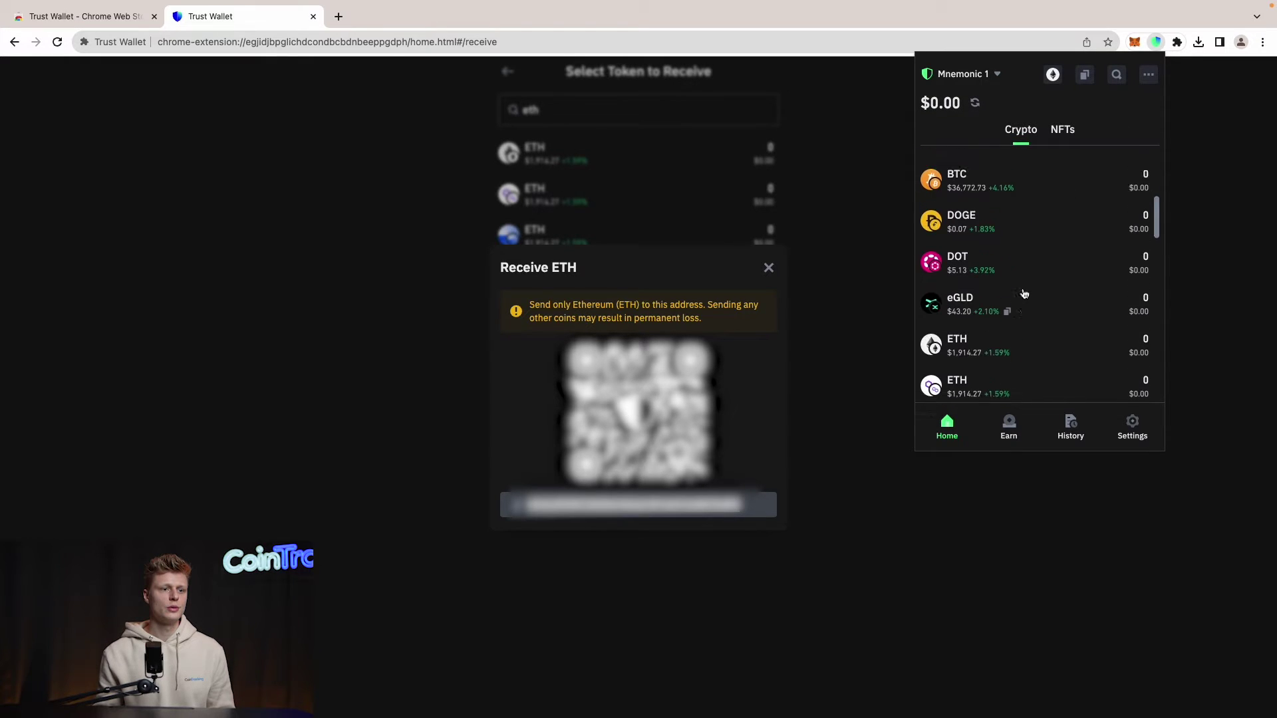
scroll(1024, 294, up, 4)
scroll(1019, 286, down, 4)
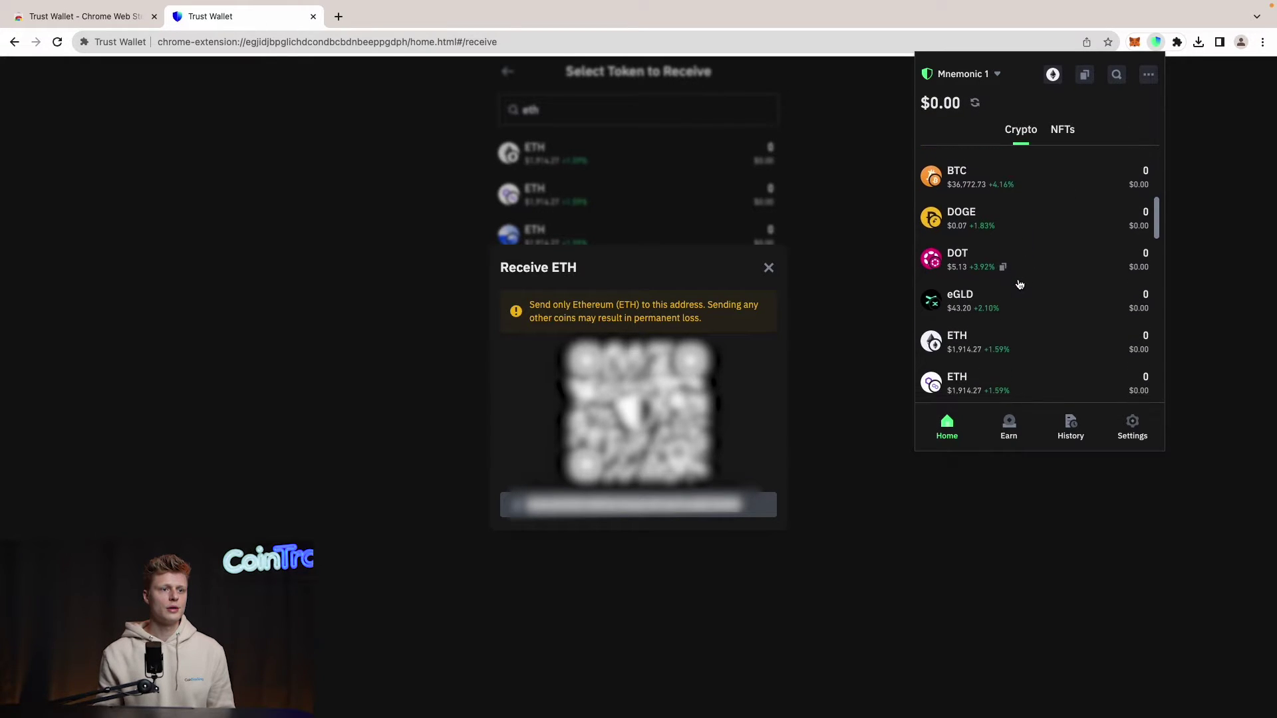
scroll(1018, 283, down, 4)
click(1018, 271)
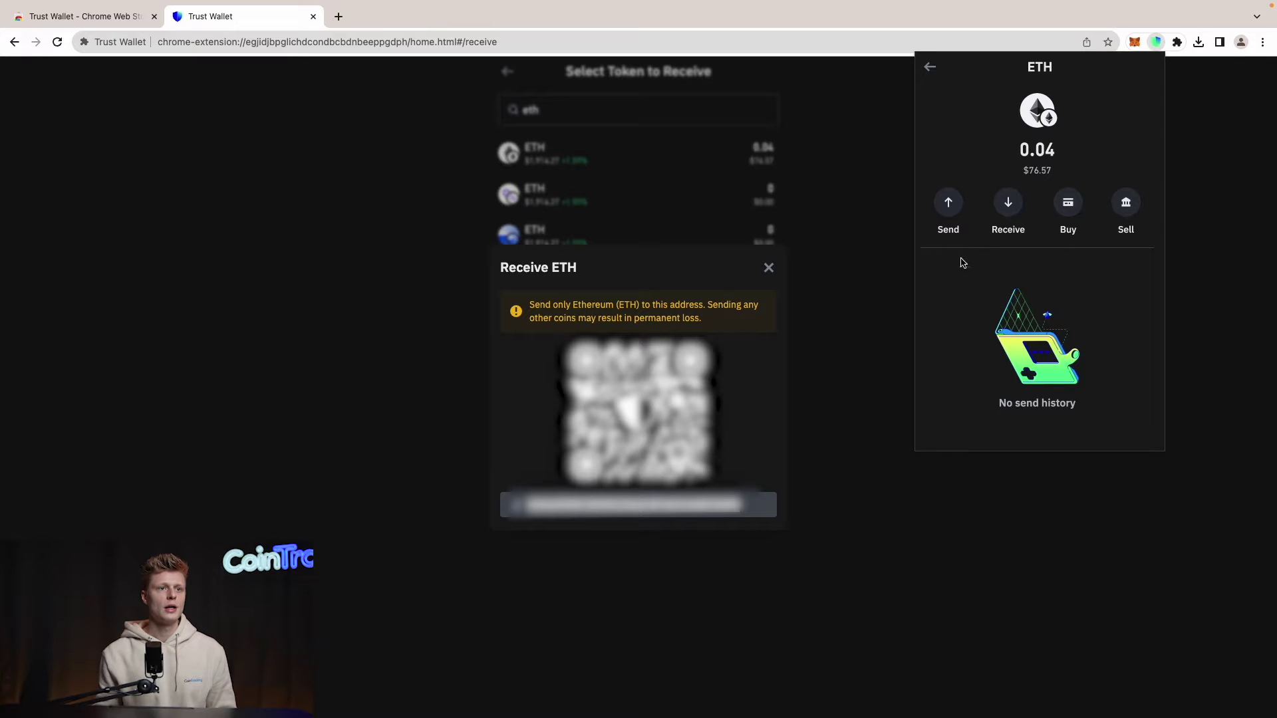
click(930, 68)
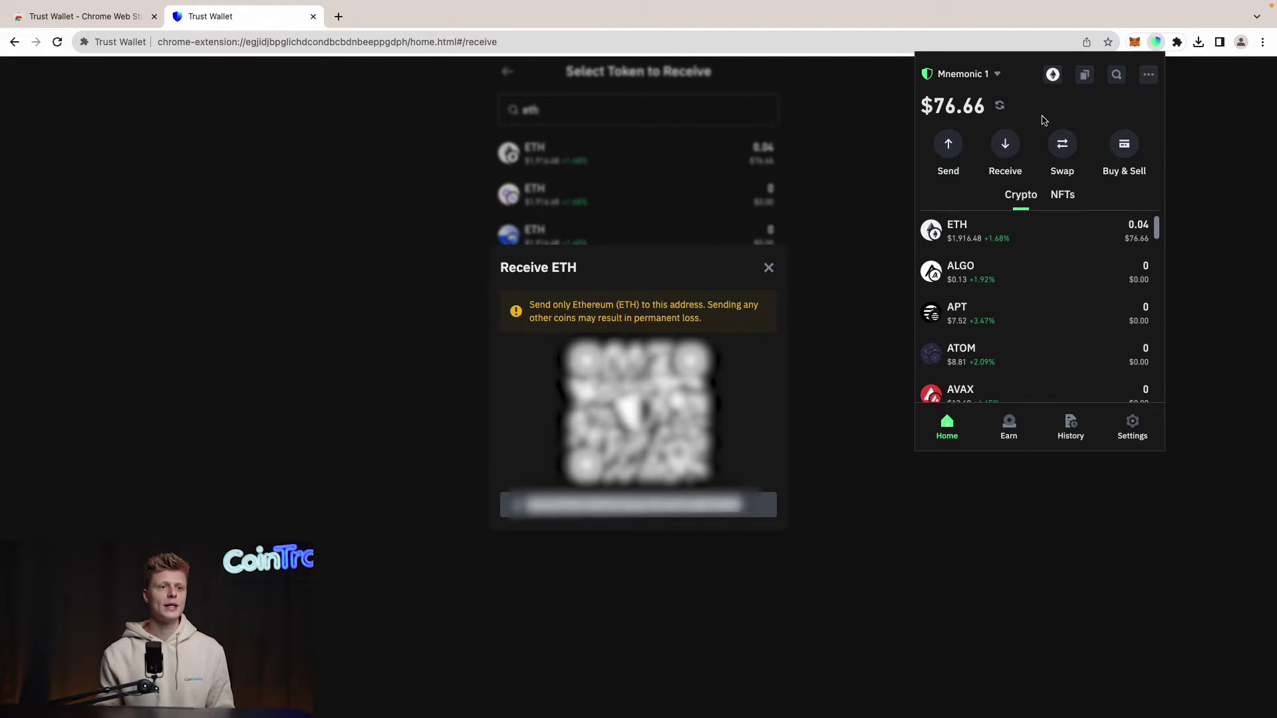
Step: Swap 0.02 ETH for USDT and approve the swap transaction
click(1062, 143)
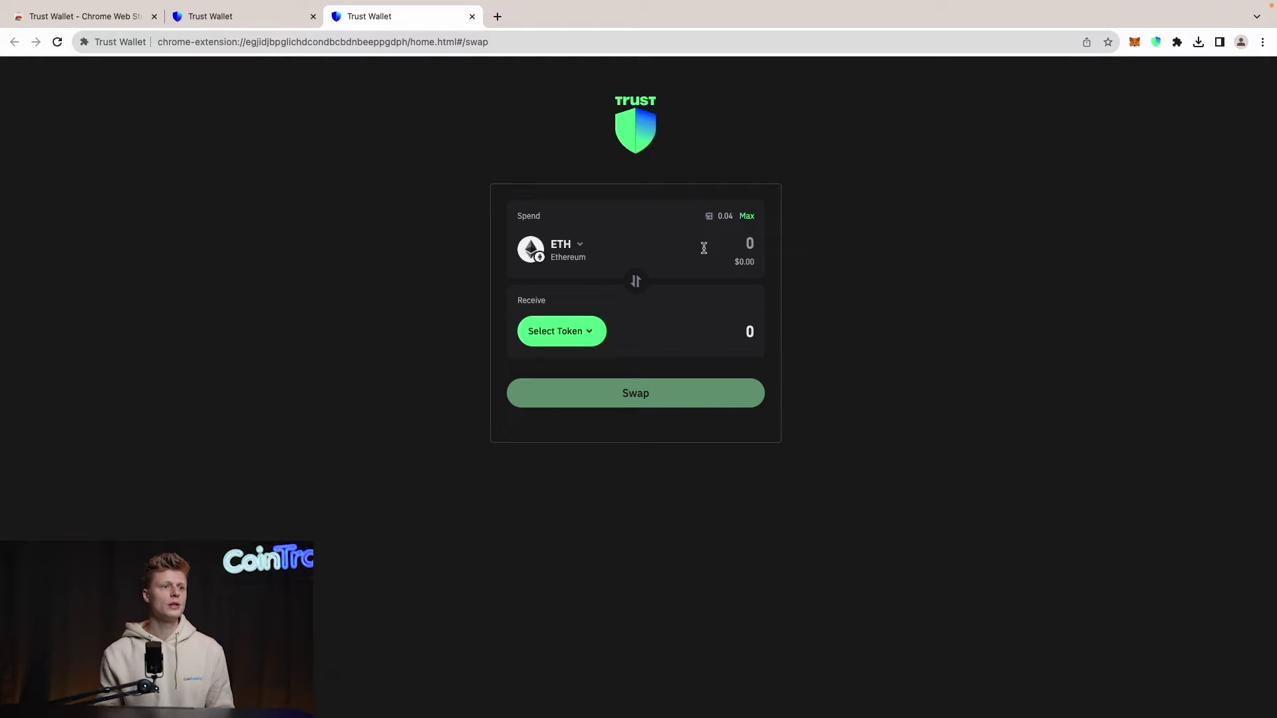
click(740, 238)
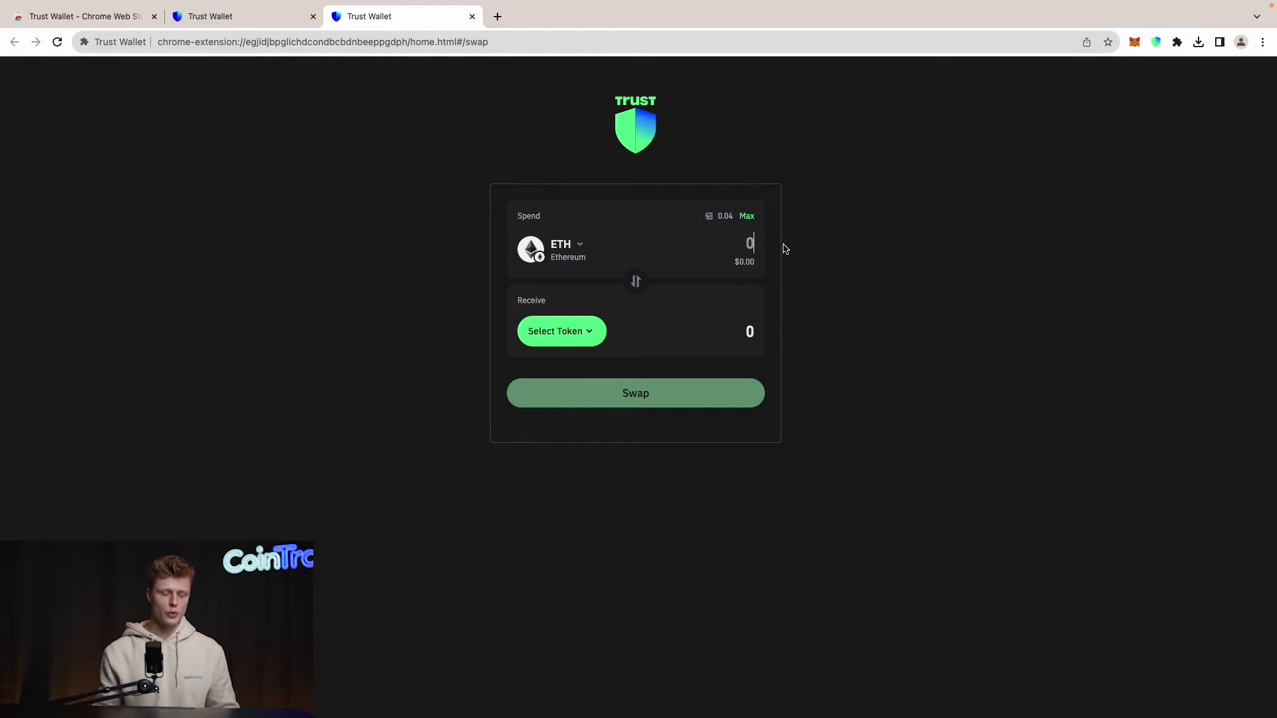
text(0.)
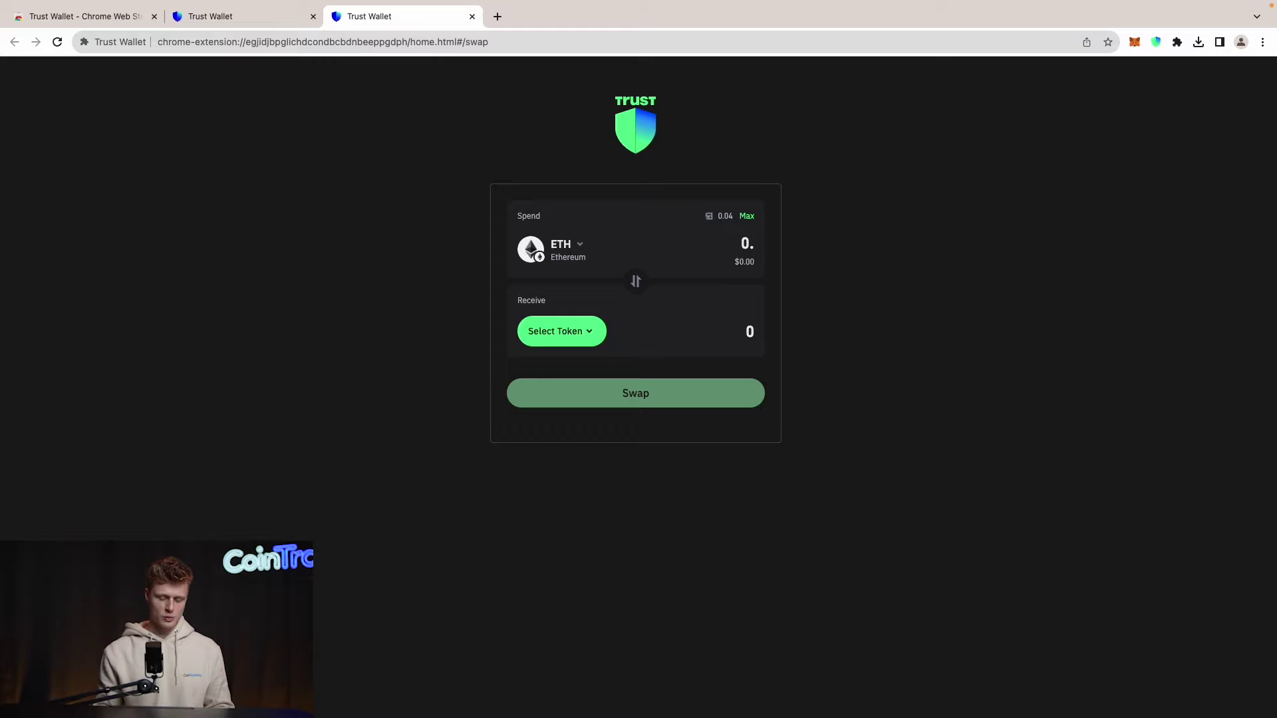
text(02)
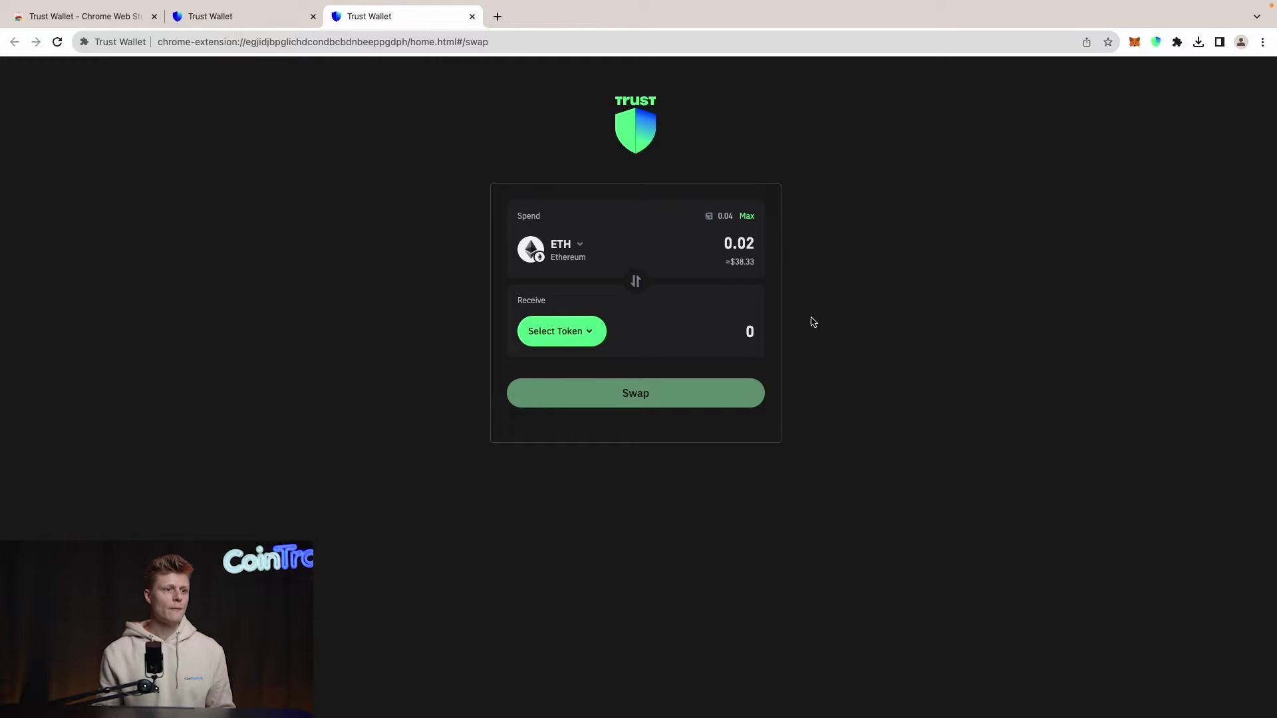
click(588, 331)
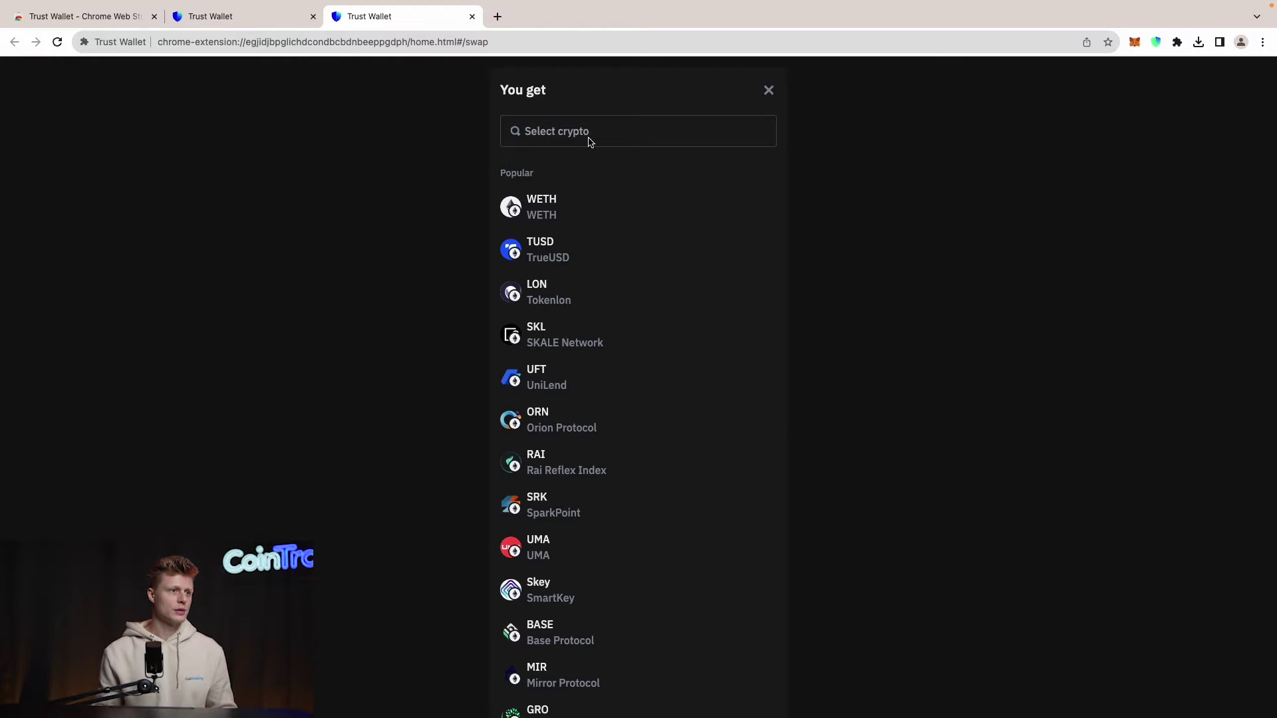
text(usdt)
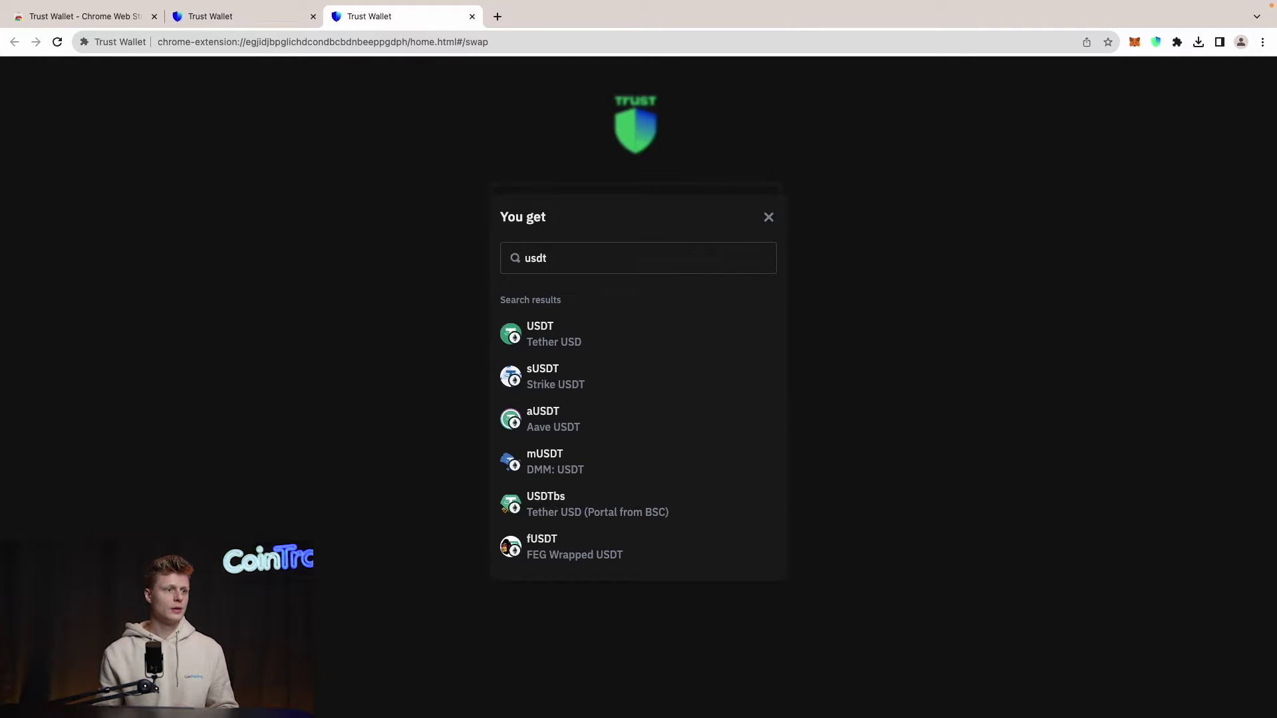
click(605, 337)
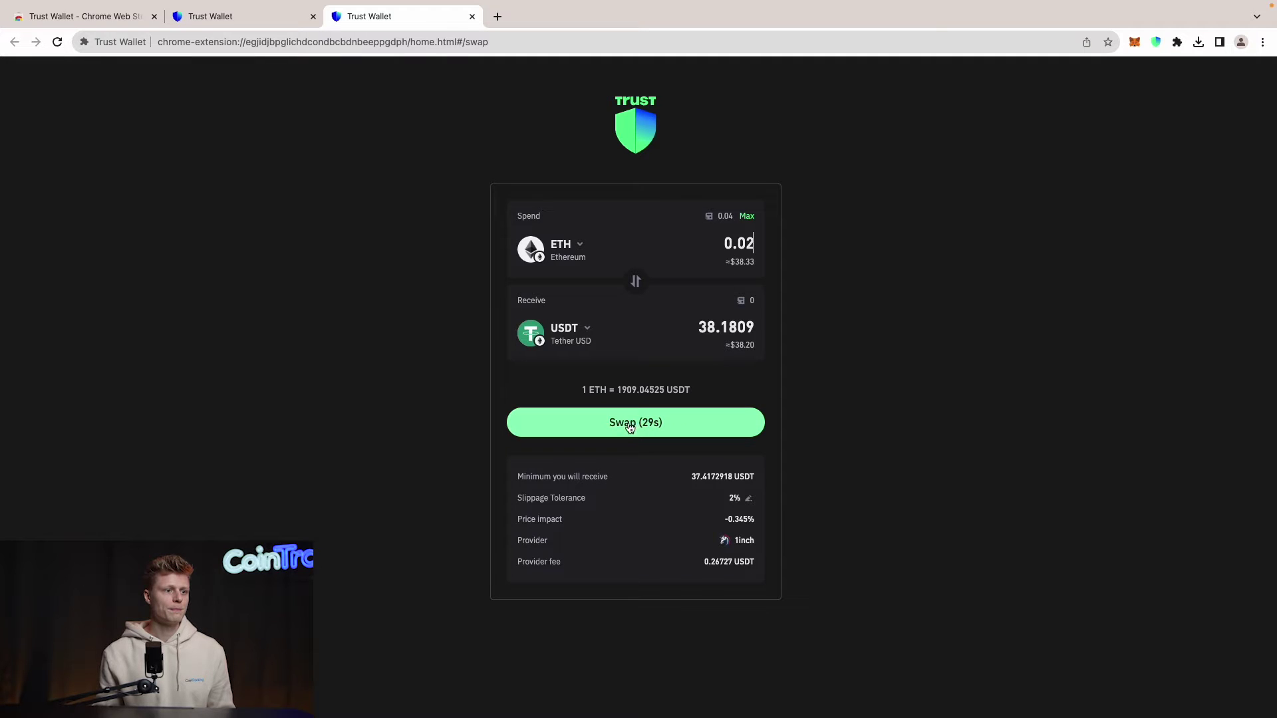
click(624, 429)
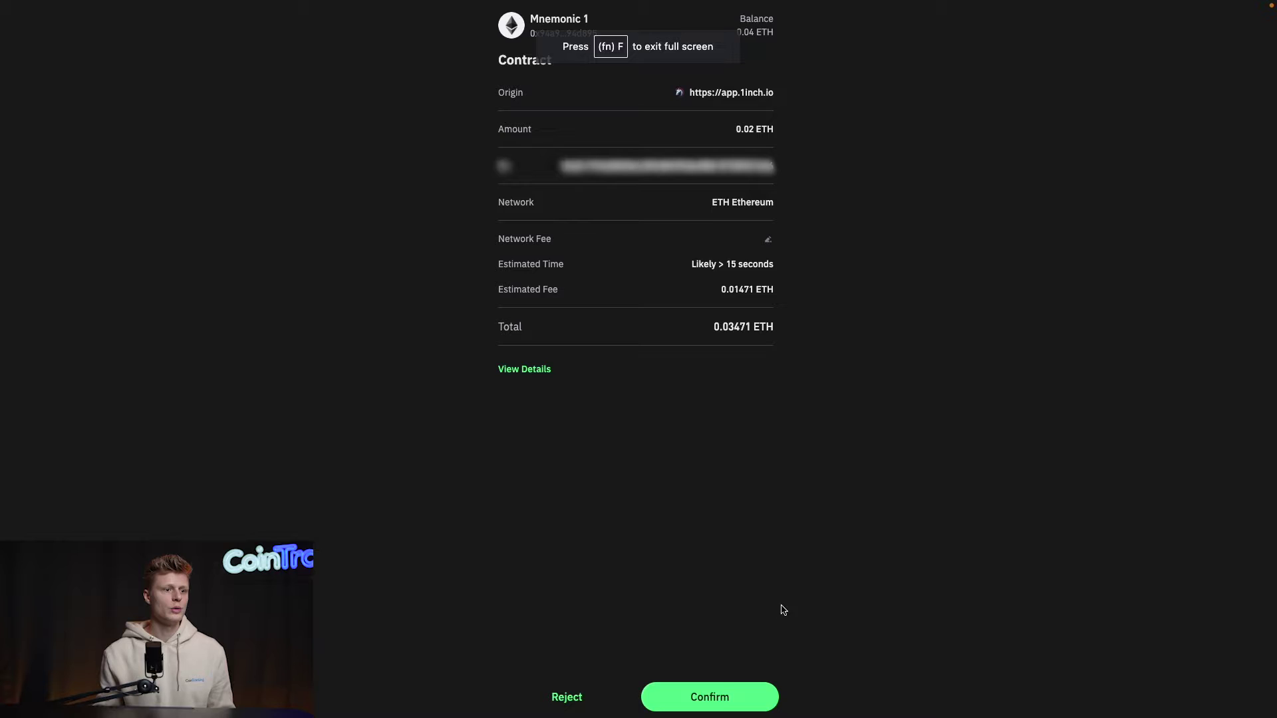
click(715, 704)
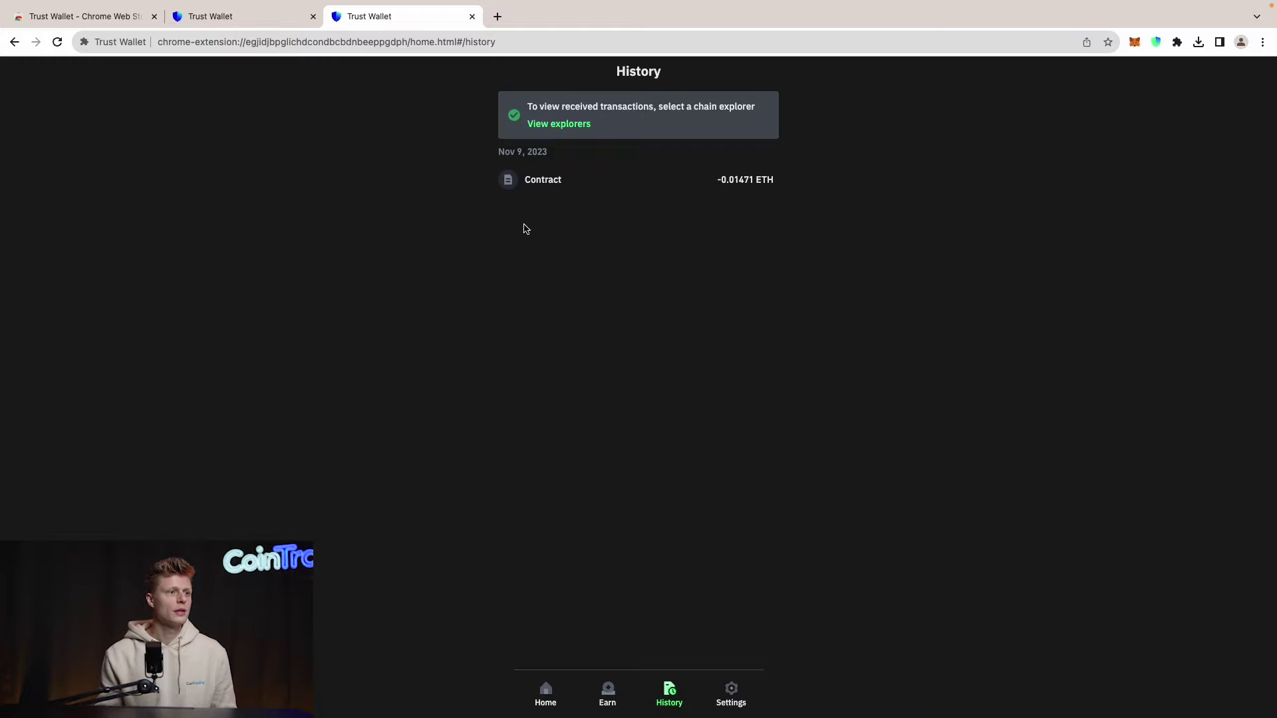
Step: Close the swap tab and hide the zero-balance APT and AVAX tokens from the home list
click(472, 16)
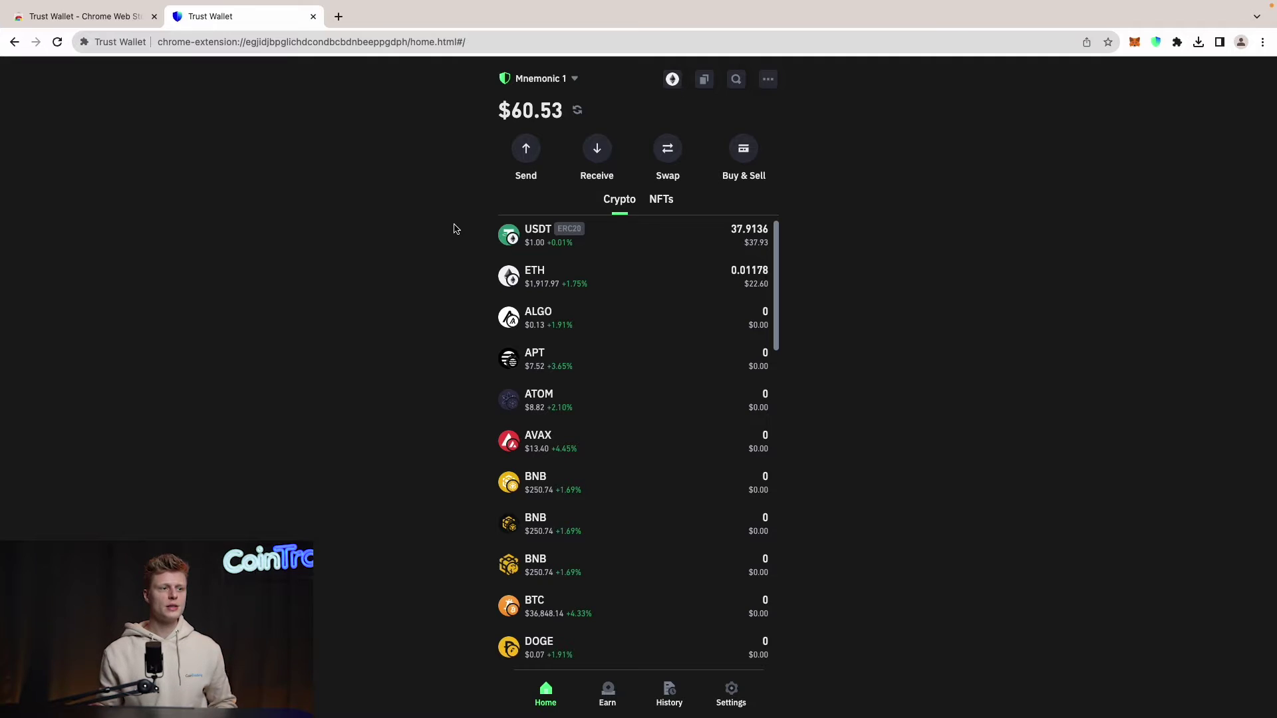
scroll(492, 252, down, 2)
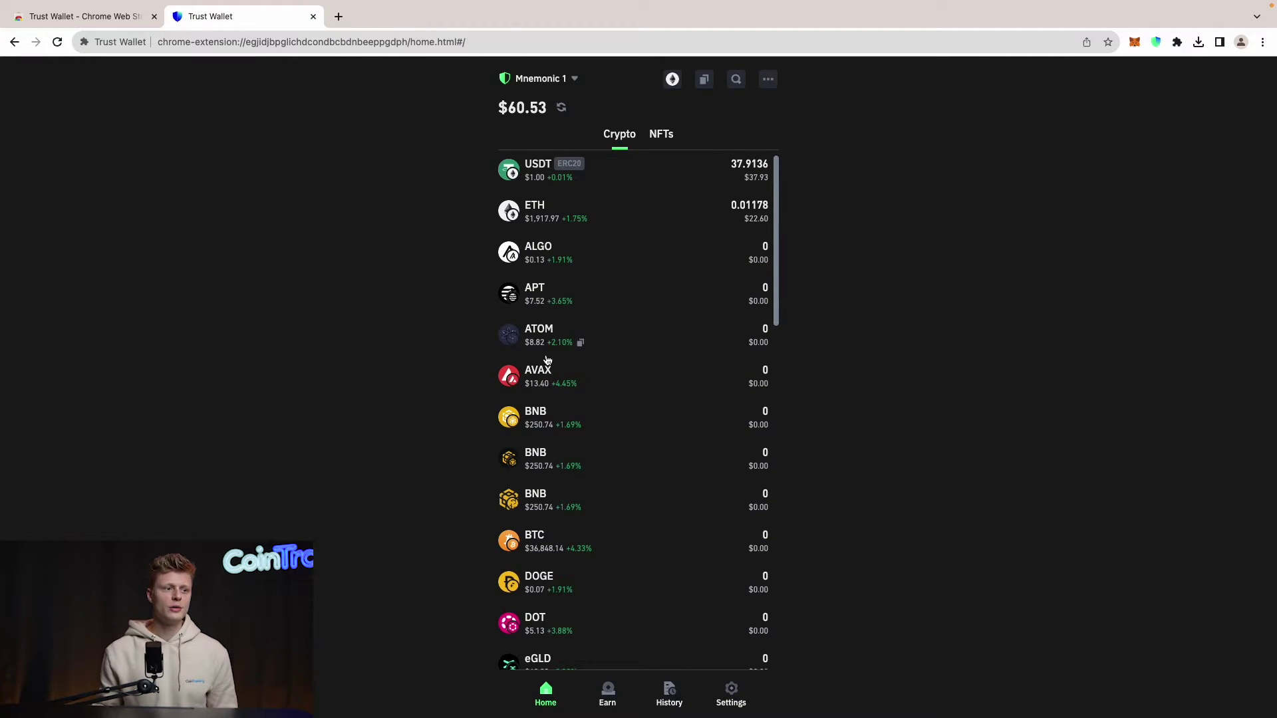
scroll(775, 127, up, 2)
click(735, 80)
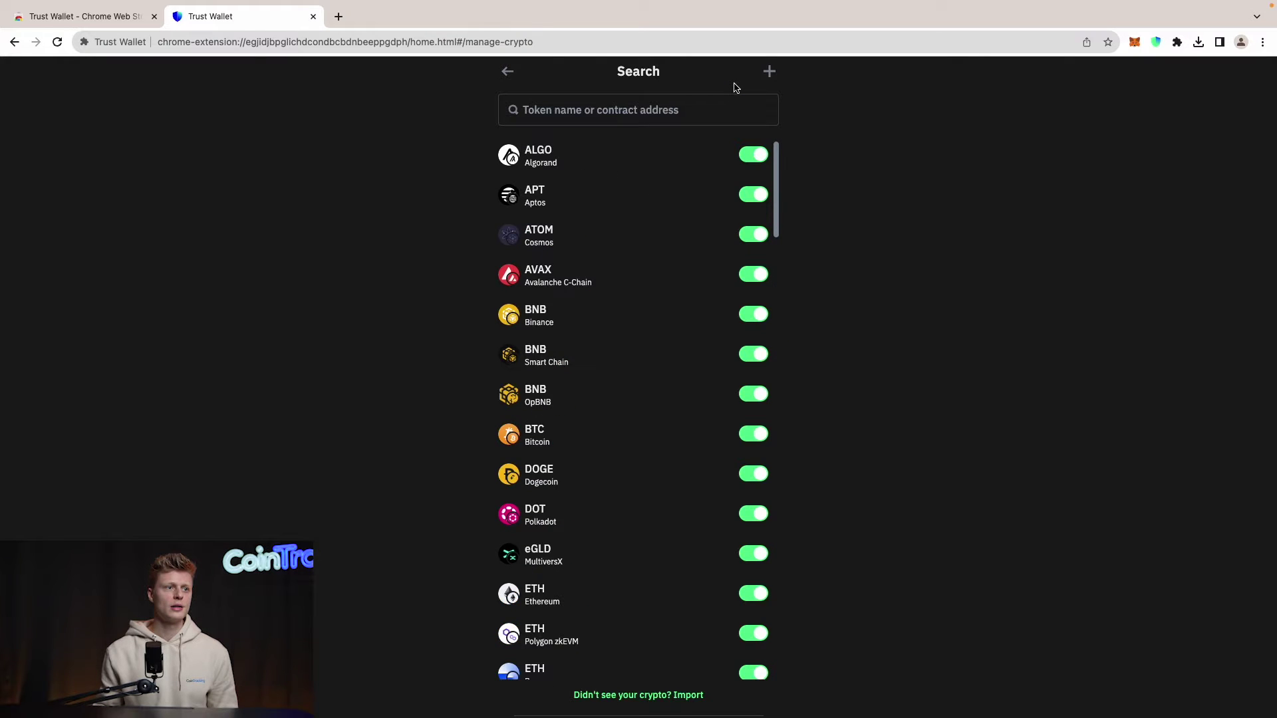
click(745, 200)
click(748, 234)
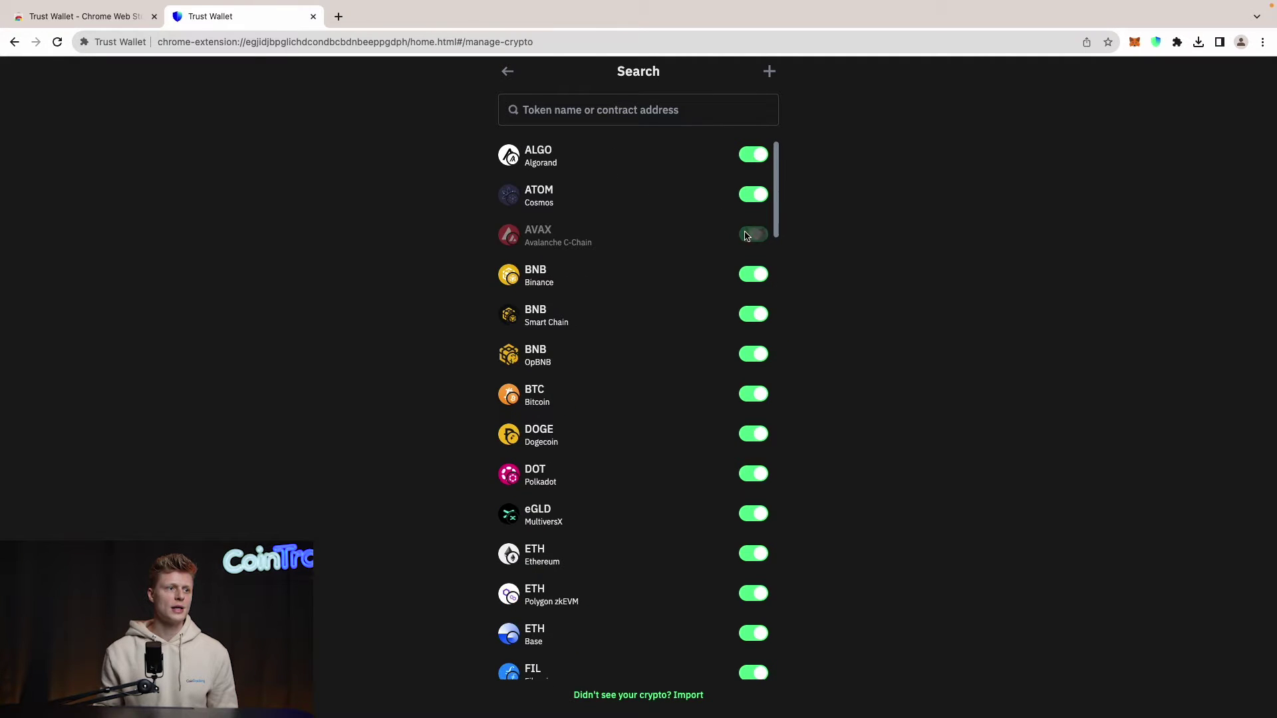
click(750, 204)
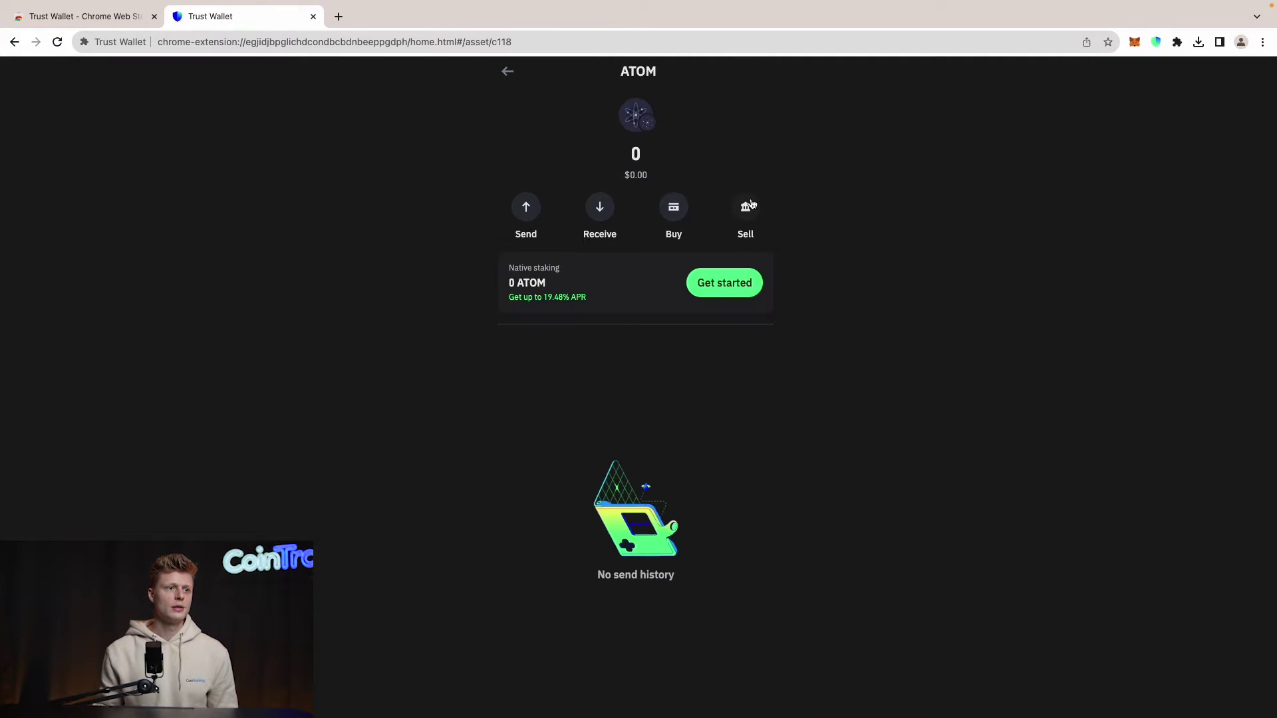
click(507, 73)
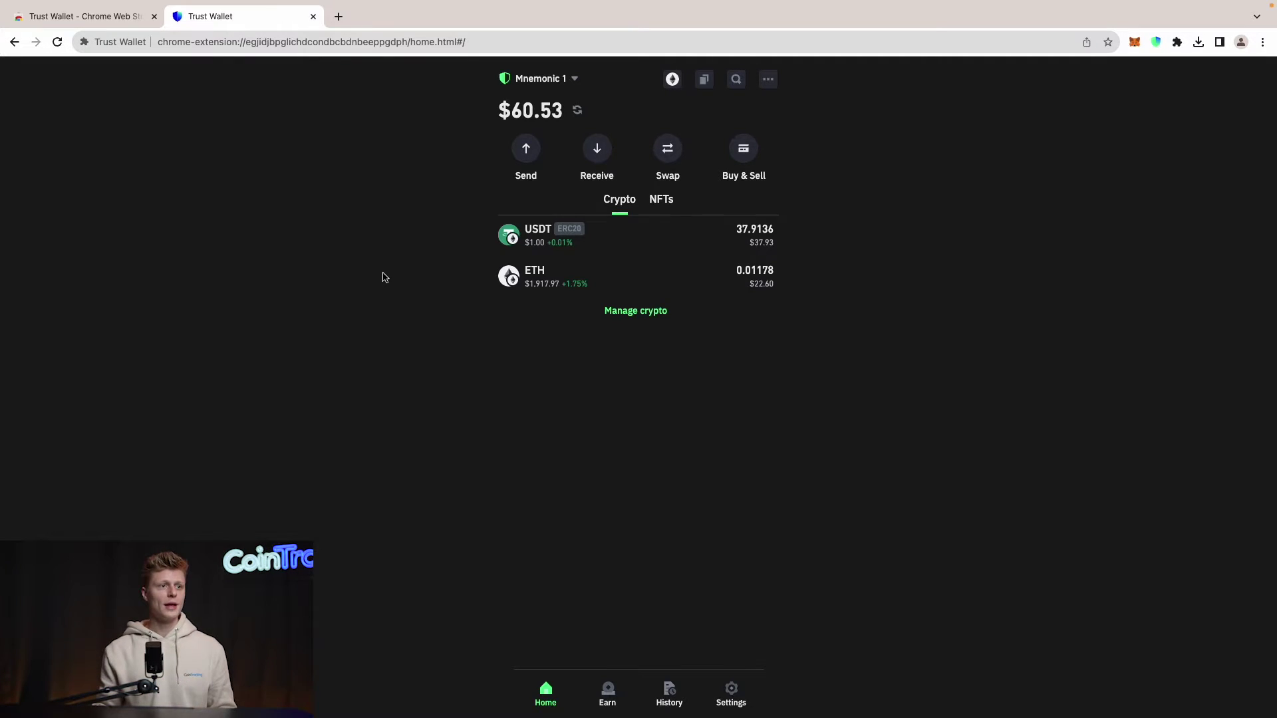
Step: Search the token management list for 'avax'
click(735, 80)
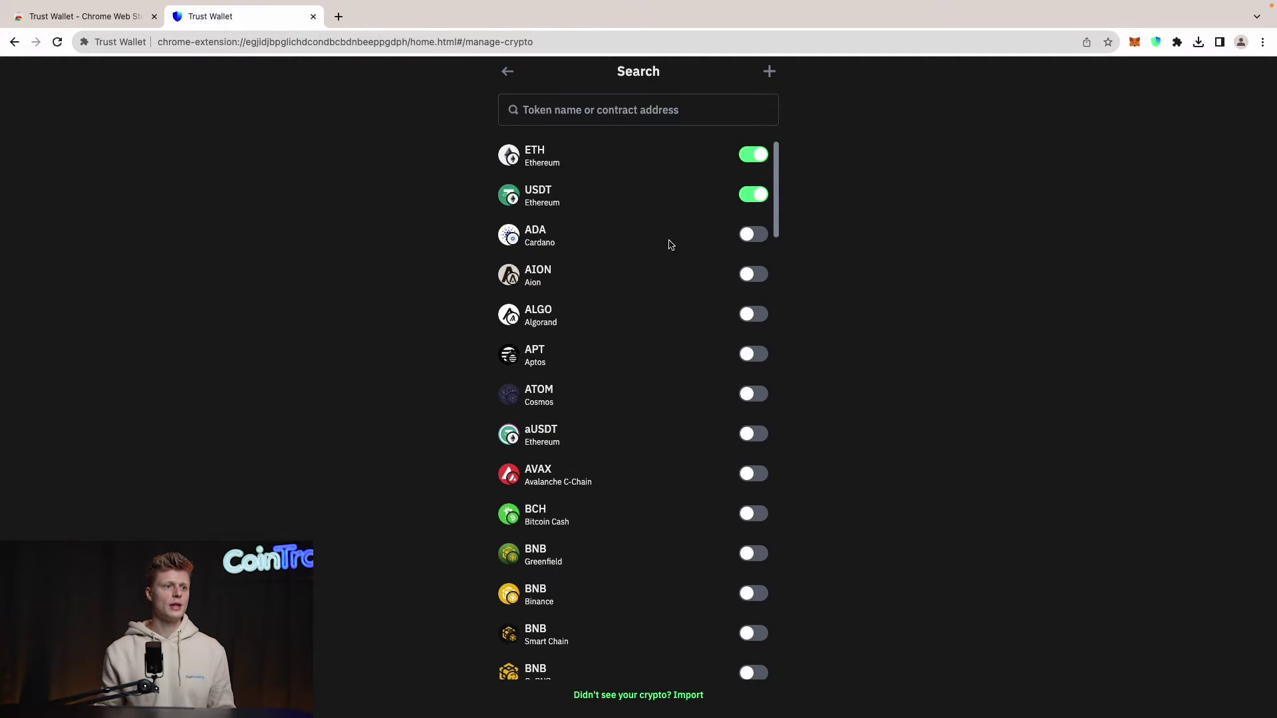
click(668, 116)
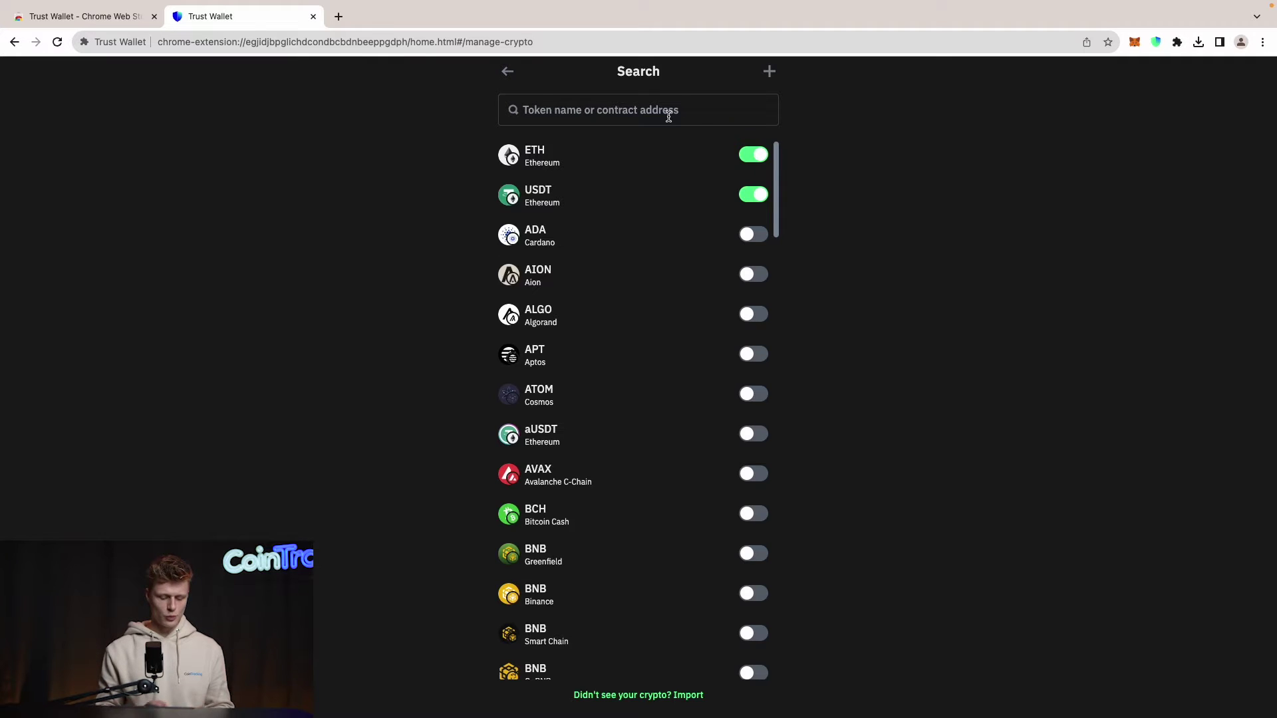
text(avax)
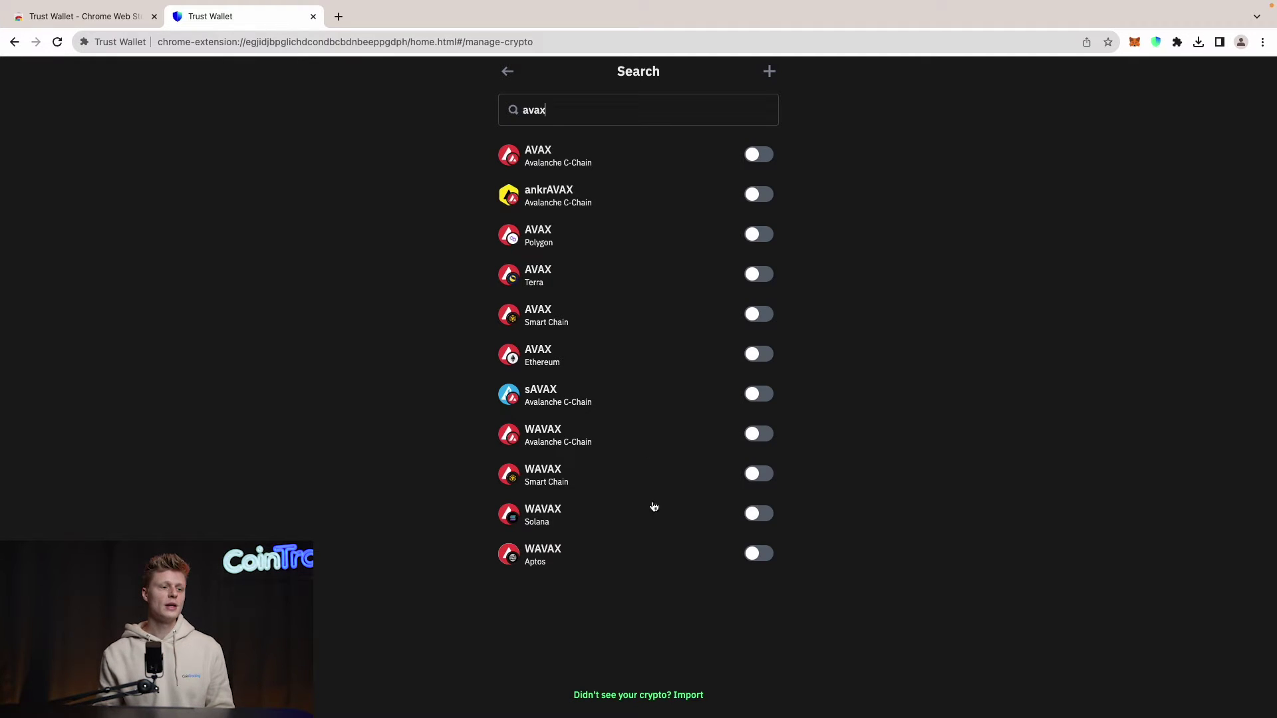
Step: Start a custom token import on the Base network, then copy the MetaMask account address
click(687, 695)
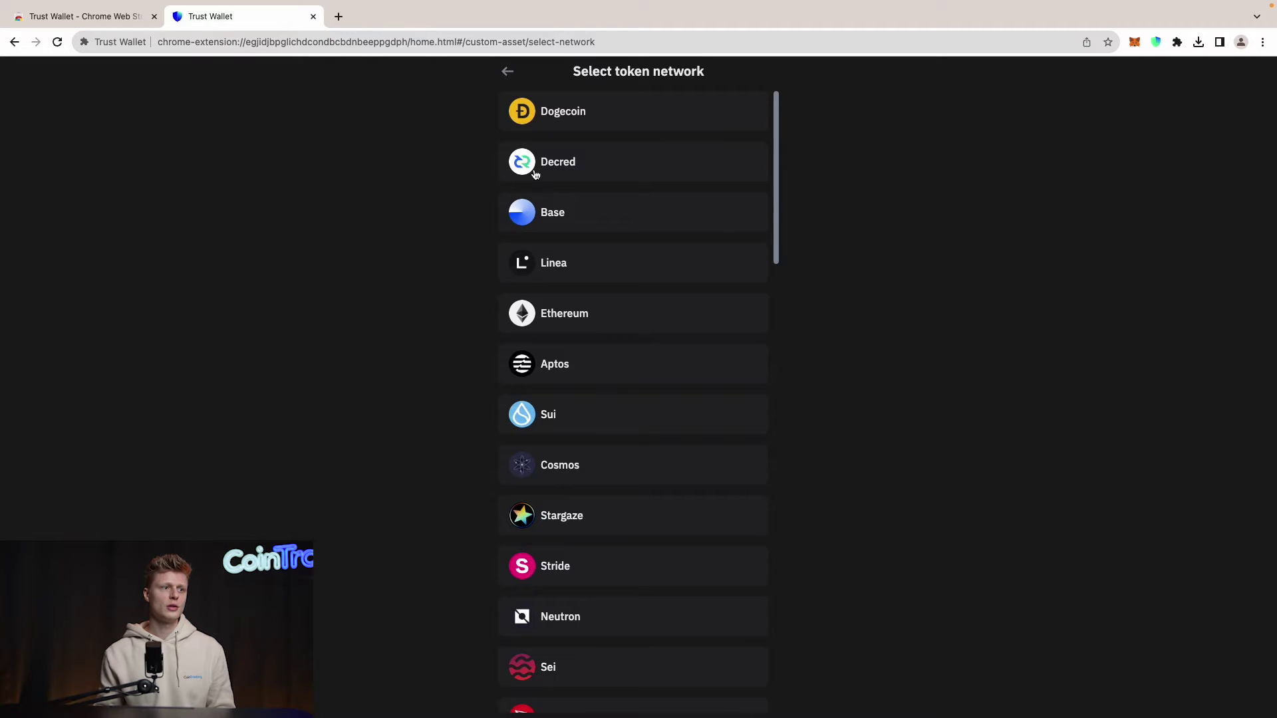
scroll(536, 172, down, 15)
scroll(558, 193, up, 20)
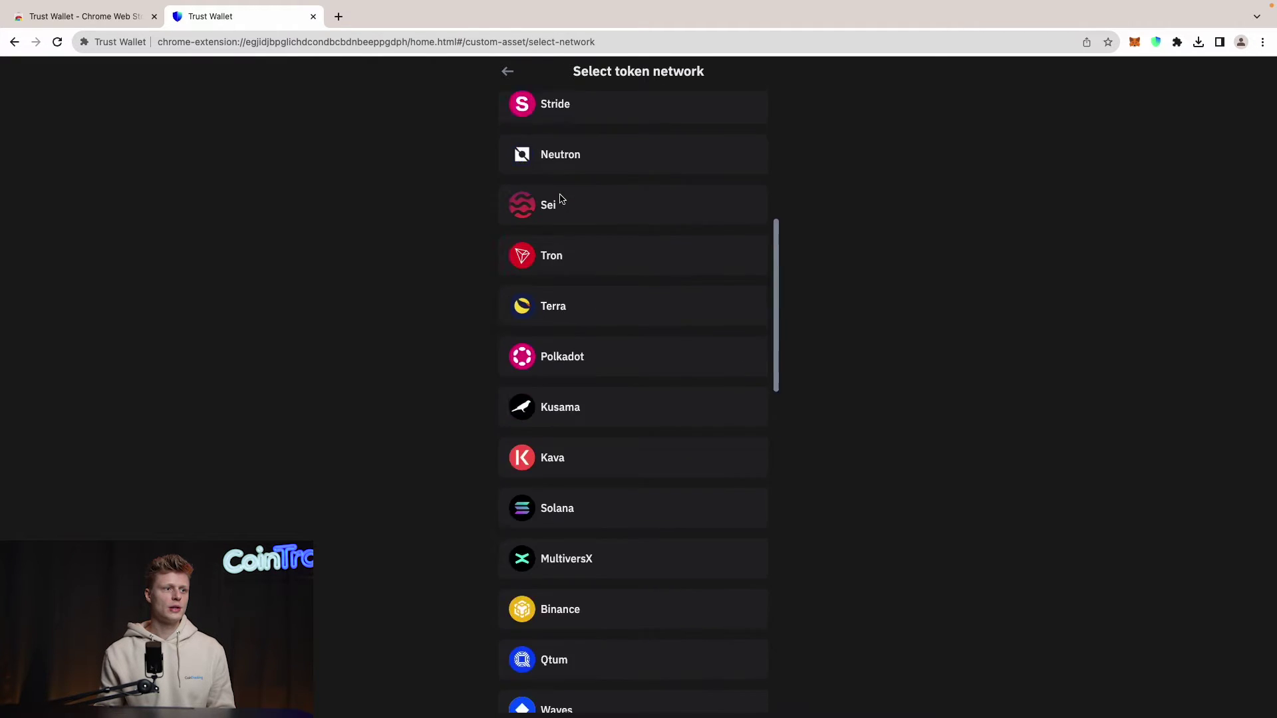
click(565, 123)
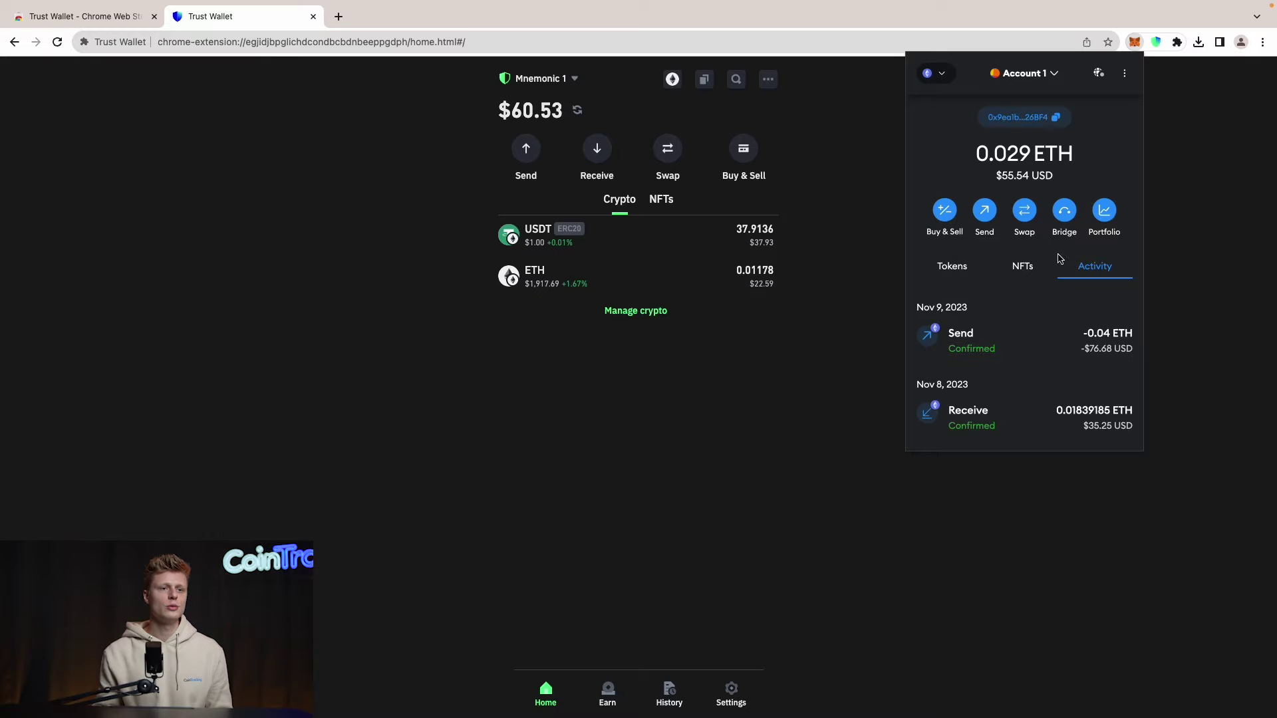
click(1013, 125)
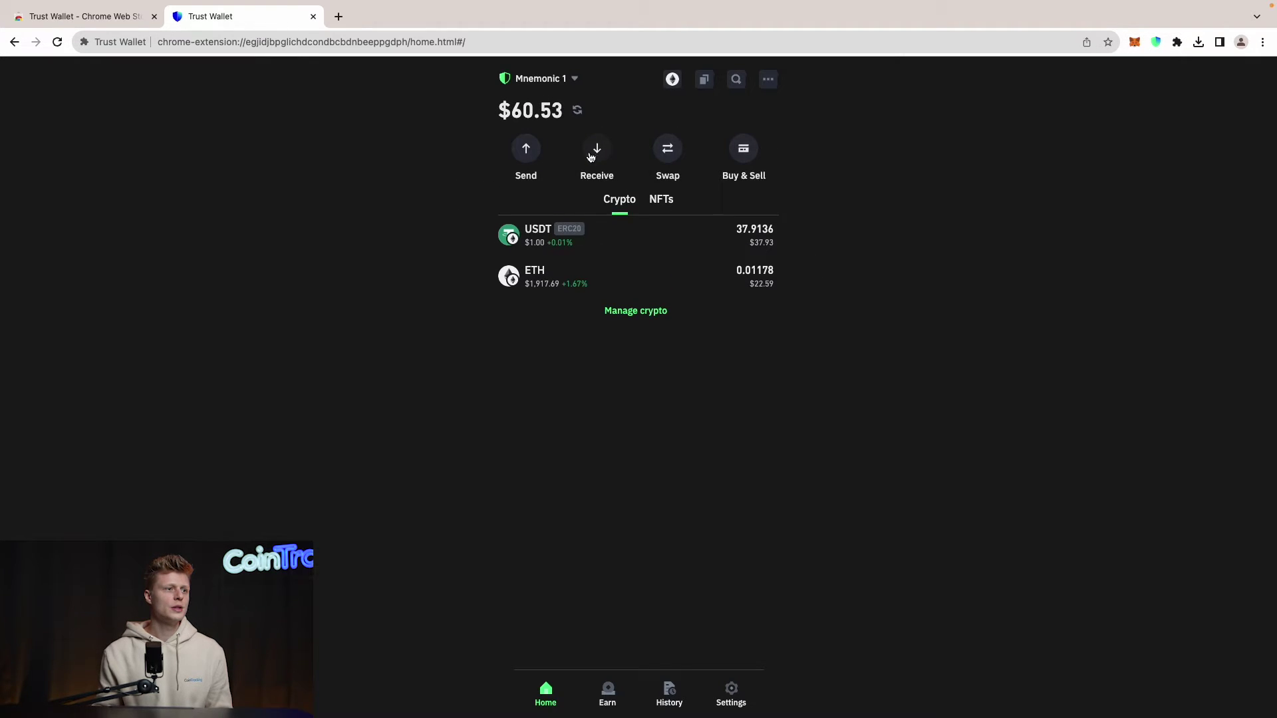
Step: Start a USDT send with the copied MetaMask address as the recipient
click(532, 155)
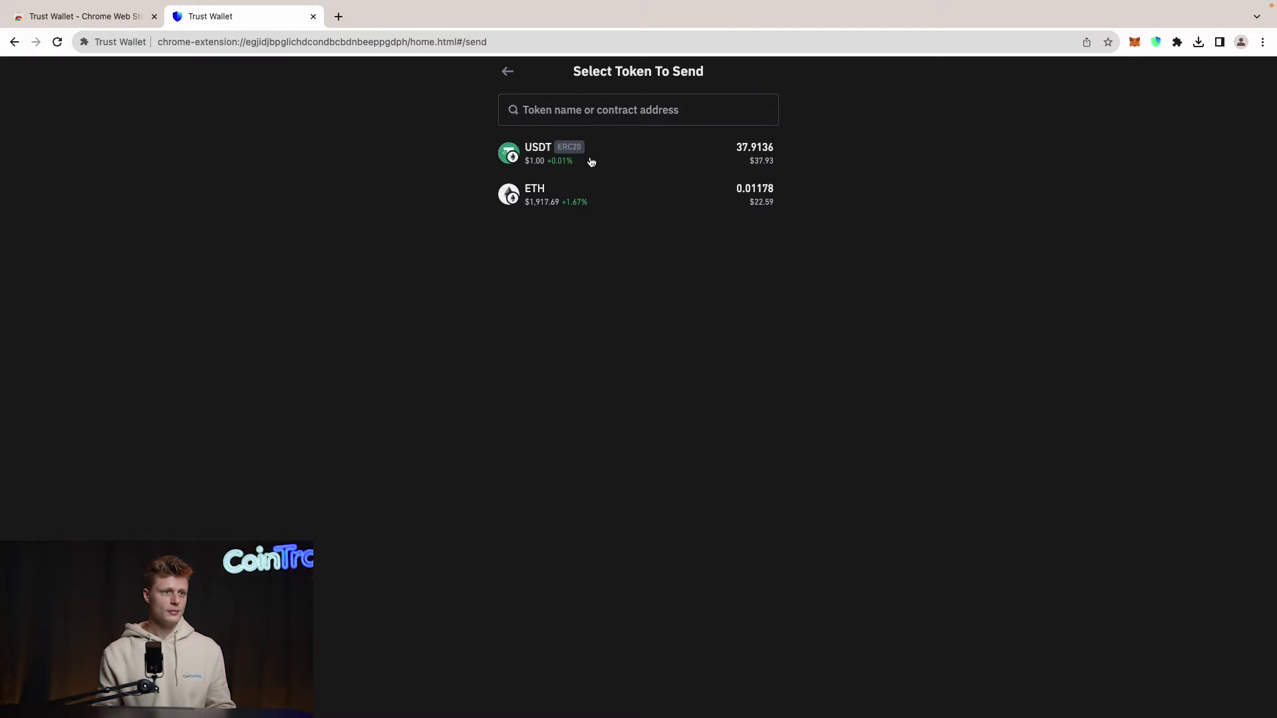
click(635, 160)
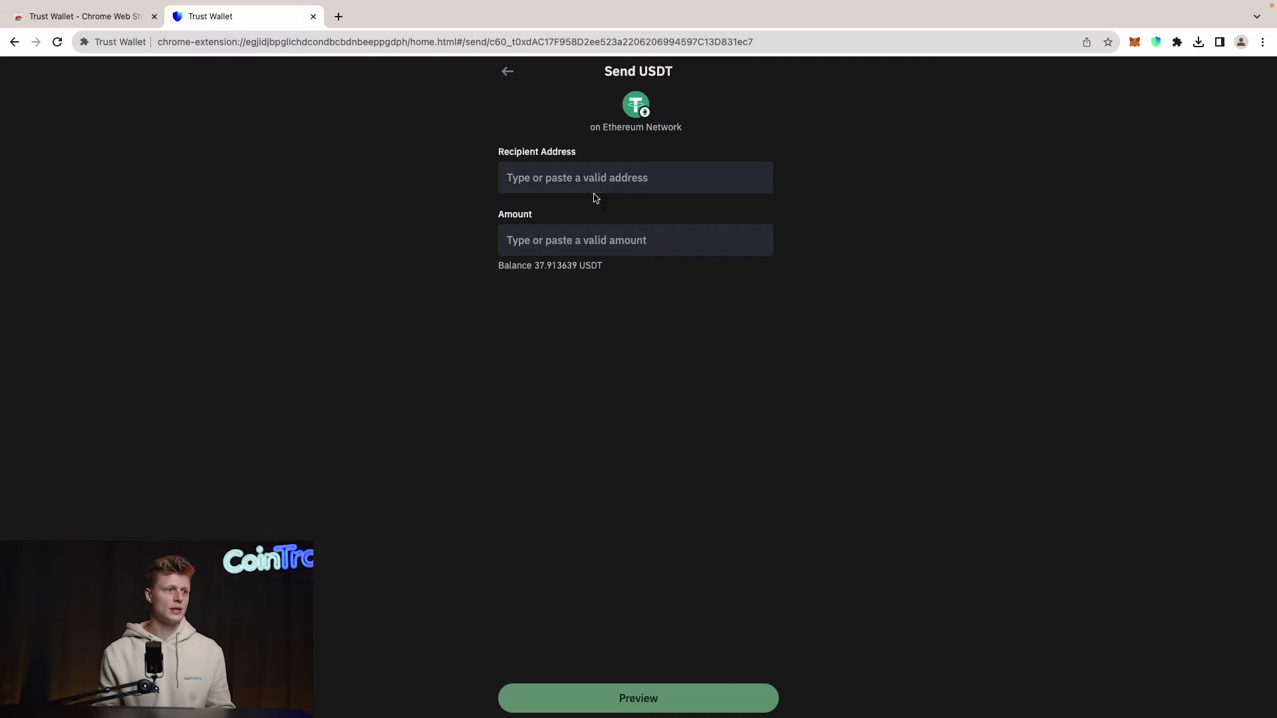
click(571, 181)
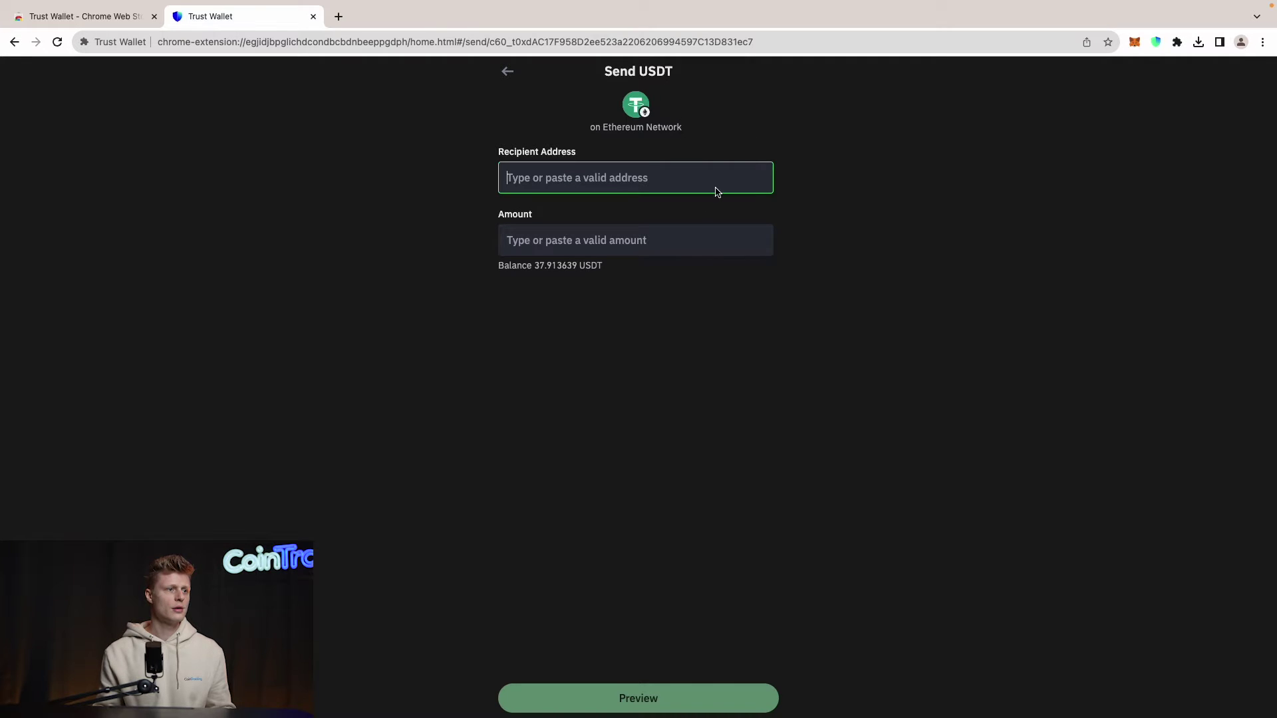
key(super+v)
Step: Enter the full 37.913639 USDT balance as the amount, preview, and confirm the transfer
click(591, 235)
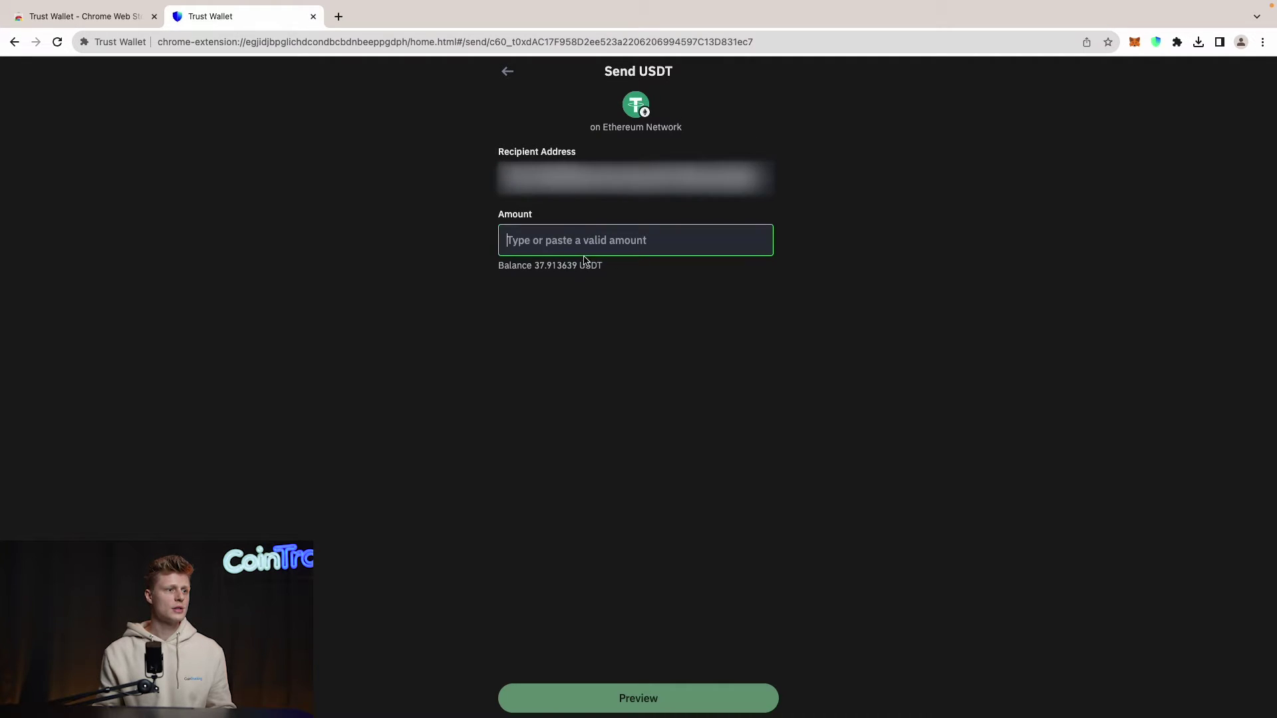
click(526, 266)
double_click(555, 266)
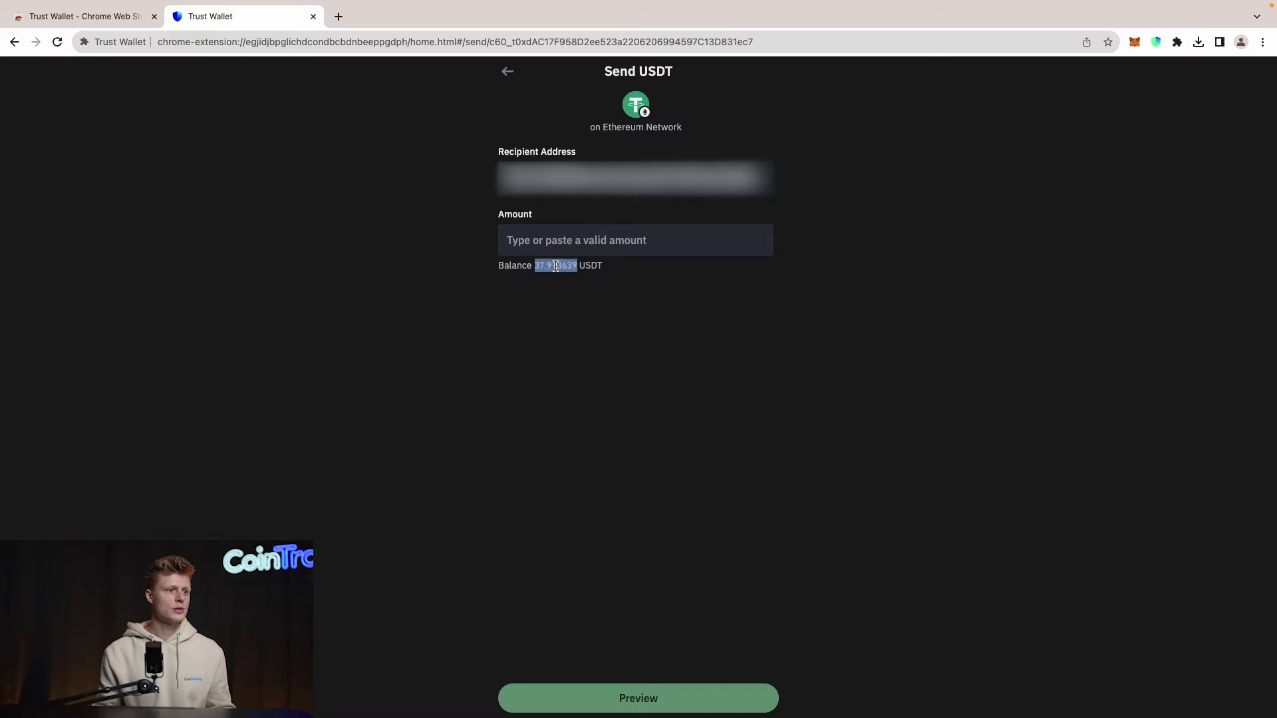
key(super+c)
click(559, 239)
key(super+v)
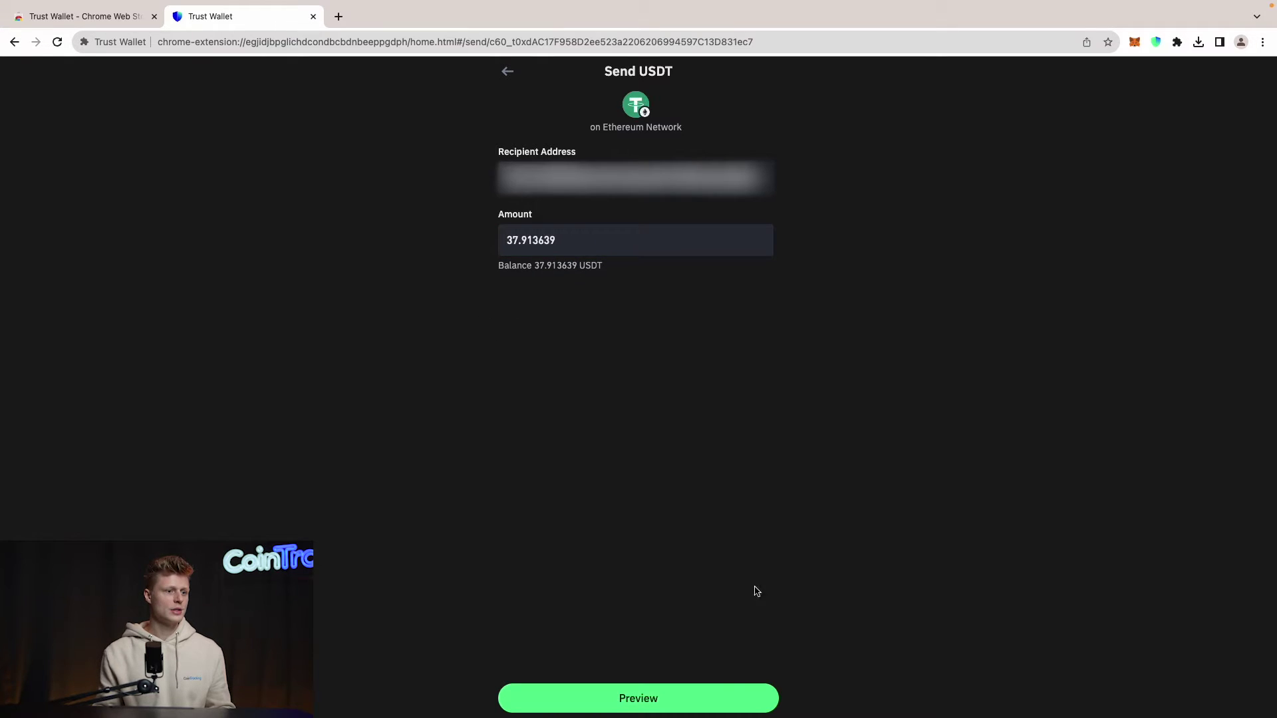
click(710, 696)
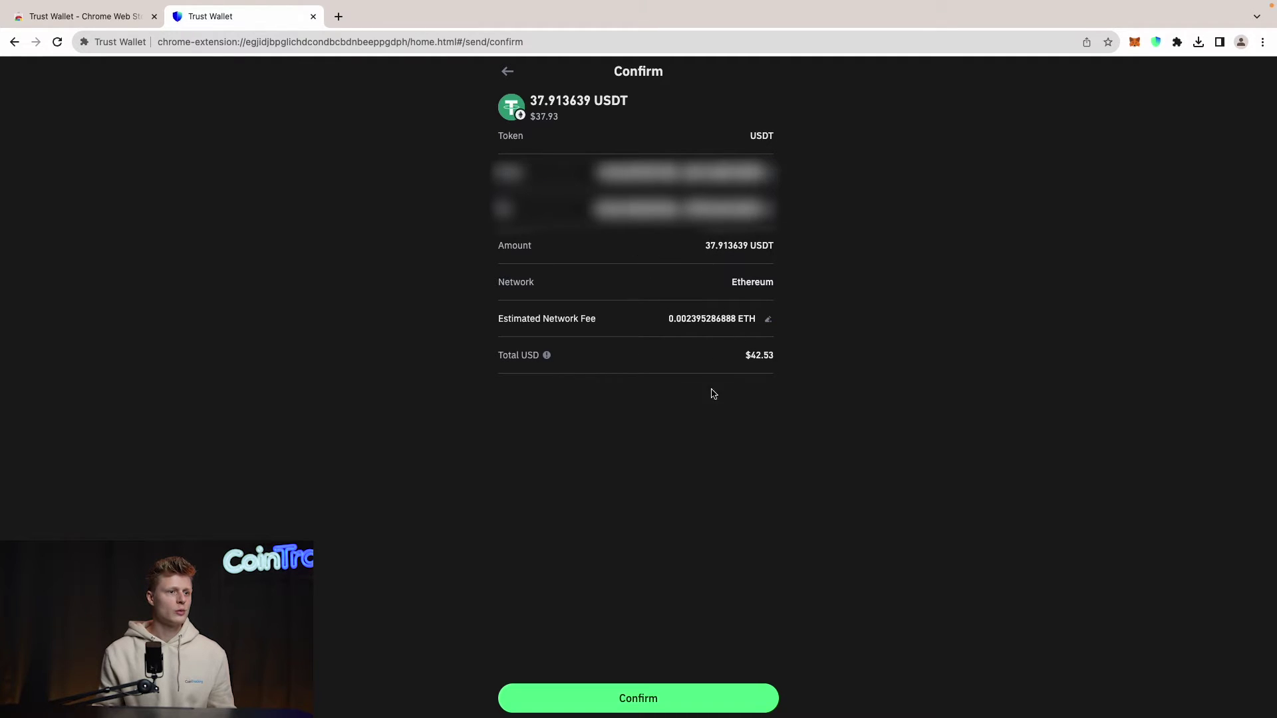
click(687, 691)
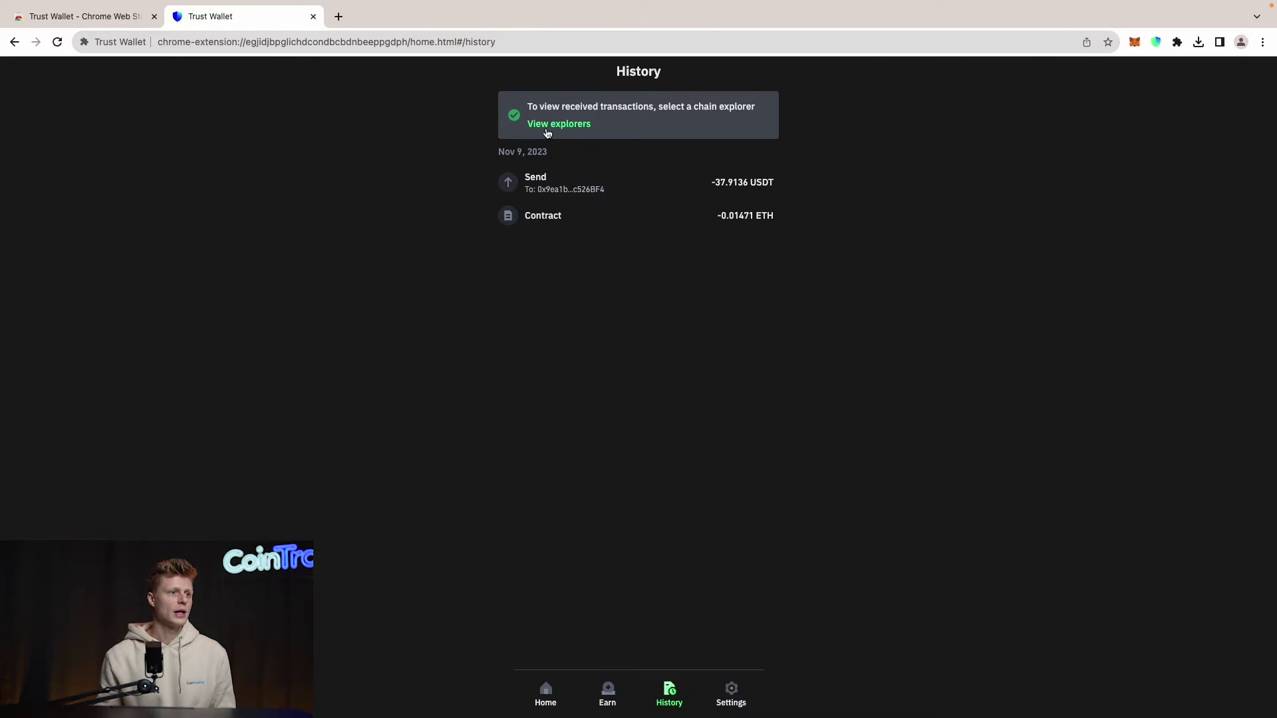
Step: Return to the Trust Wallet home showing 0 USDT and 0.01033 ETH, then open MetaMask with Alt+Shift+M
click(14, 42)
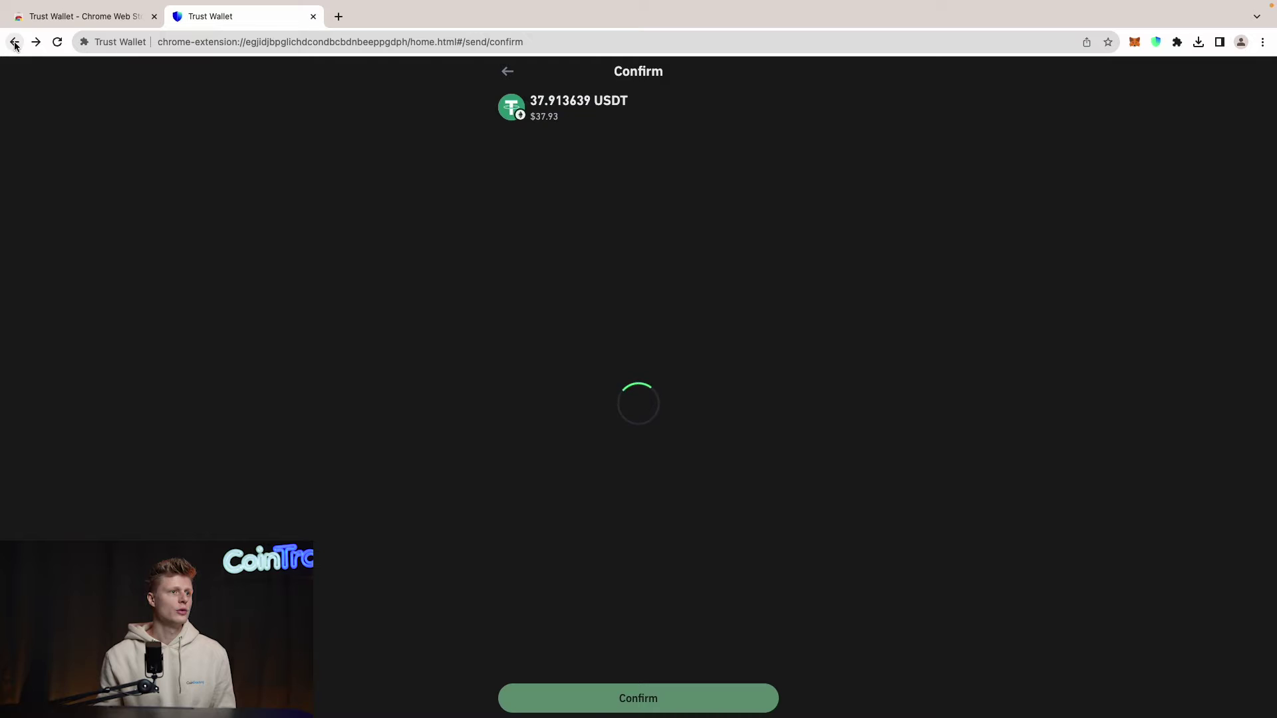
click(509, 72)
click(509, 72)
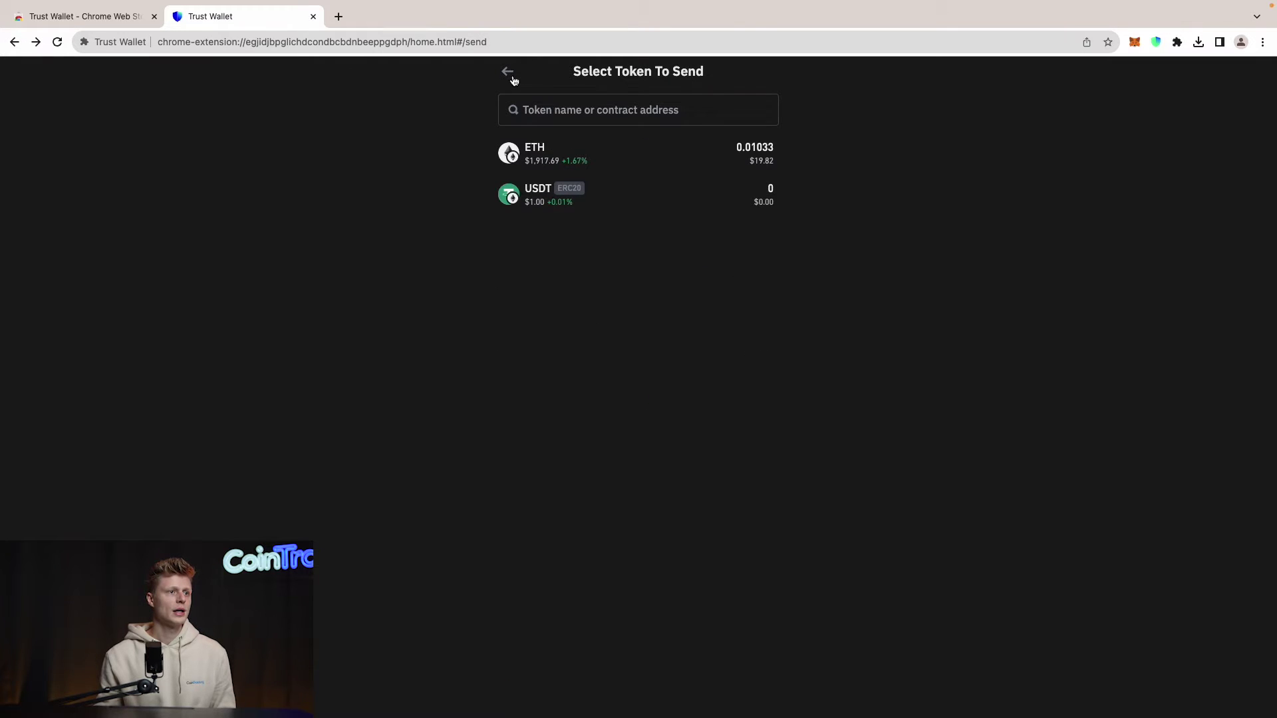
click(507, 73)
scroll(509, 250, down, 2)
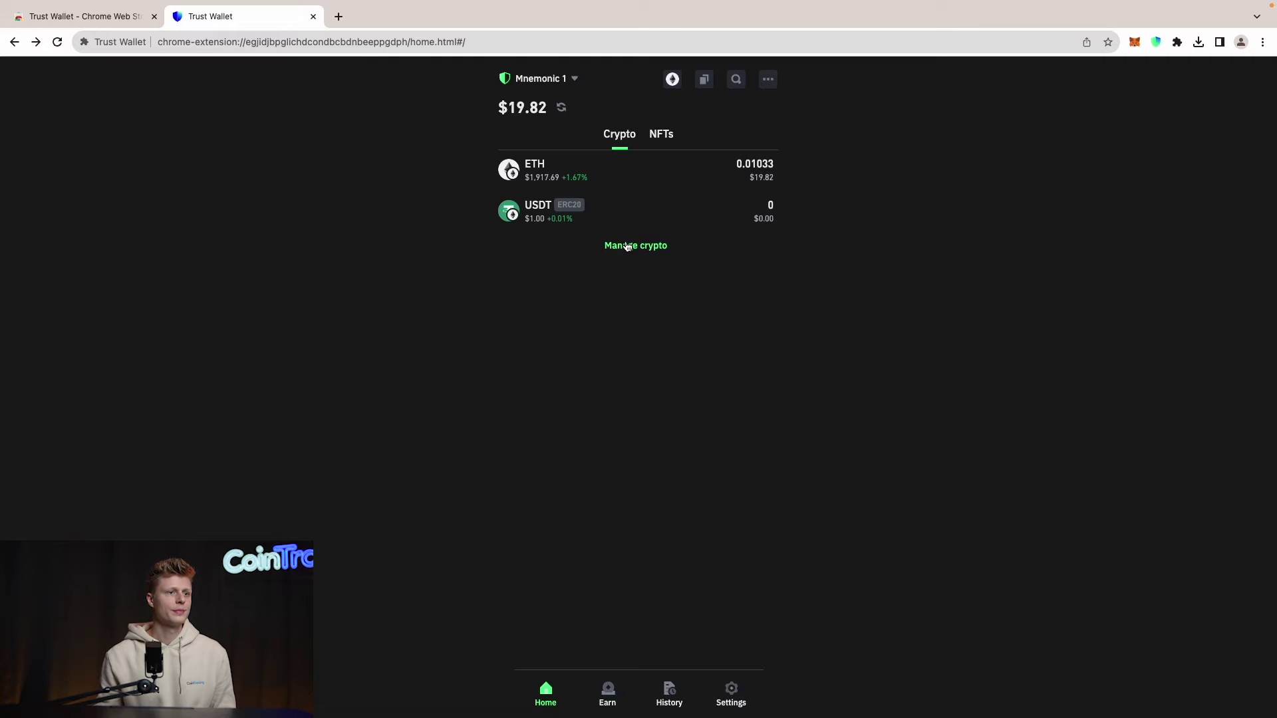
scroll(701, 139, up, 2)
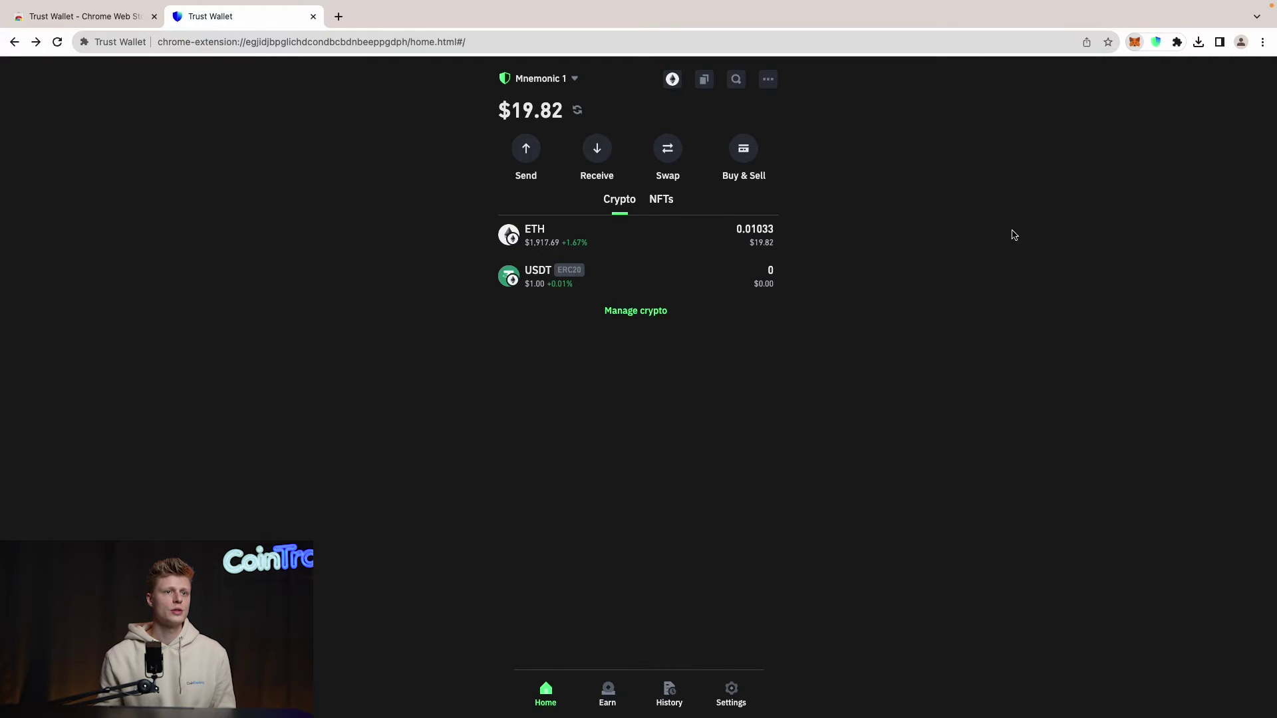
key(alt+shift+m)
Step: Check MetaMask's Tokens list for the 1937.91363 Tether USD balance, then close the popup
click(952, 266)
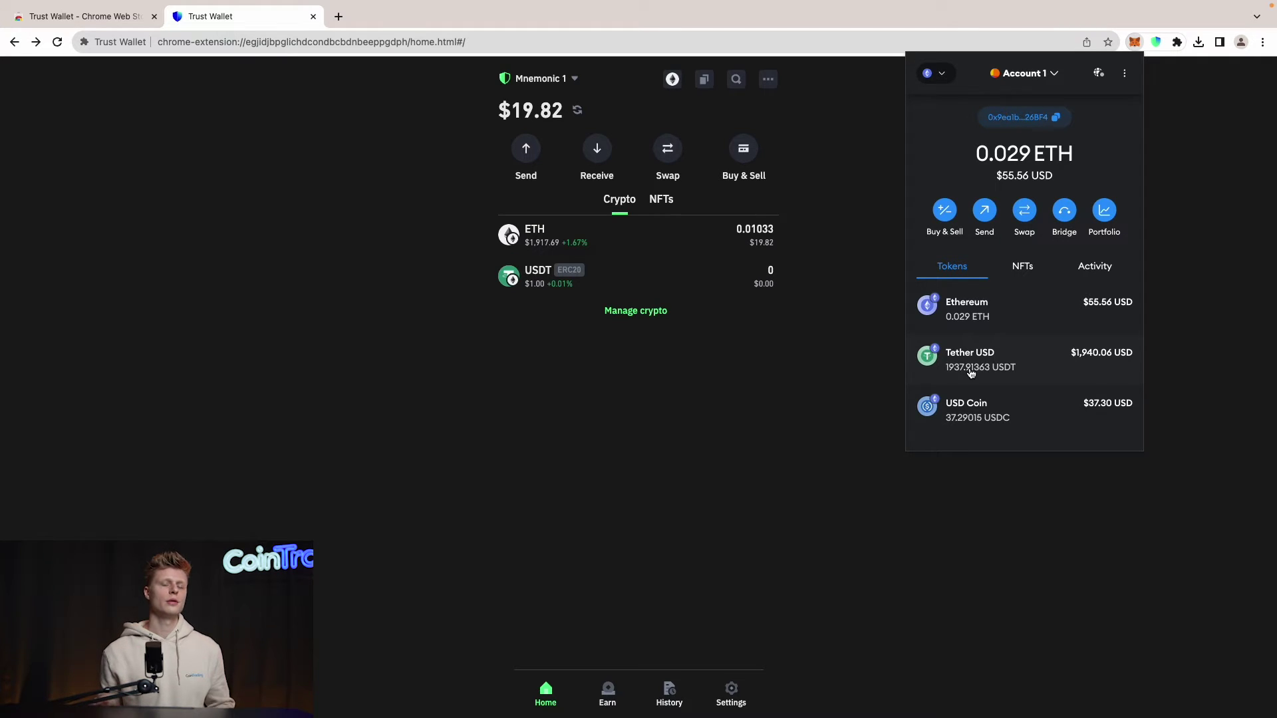
click(432, 285)
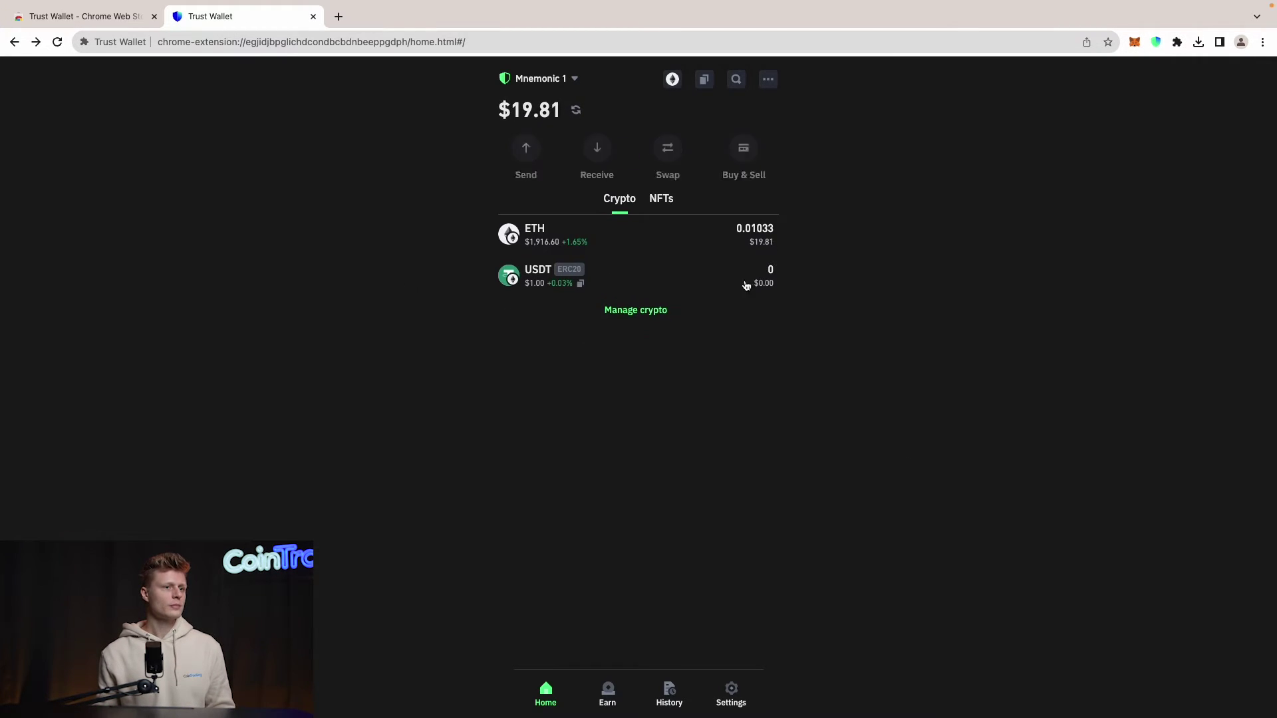